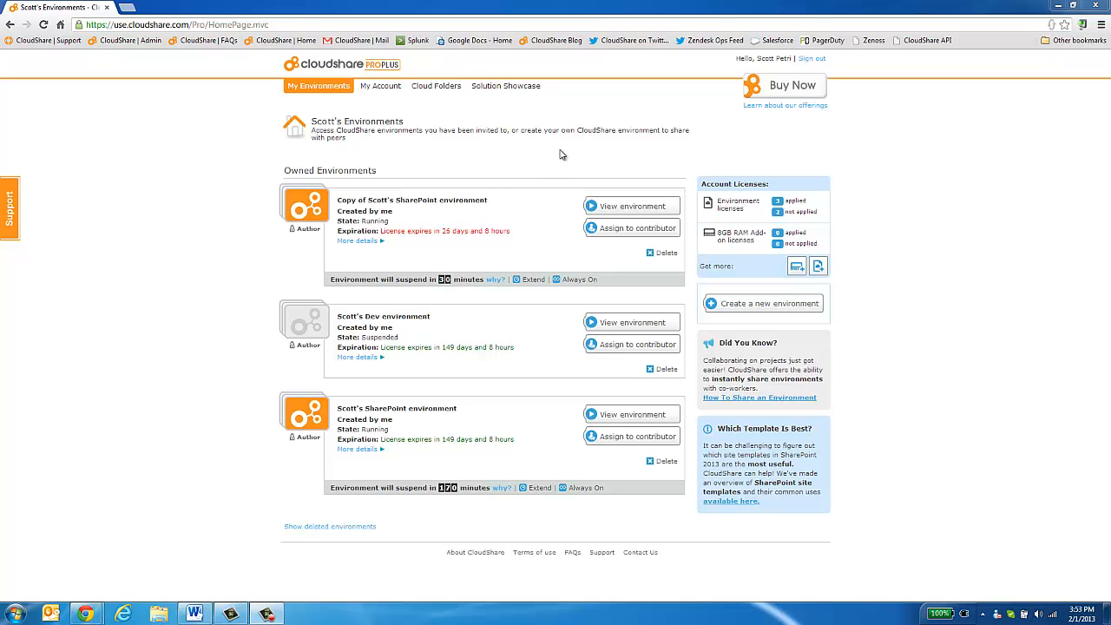
Step: Request the Ultimate SharePoint Developer Farm Environment from the Multi-Server category of the Solution Showcase
{"action": "left_click", "coordinate": [521, 90]}
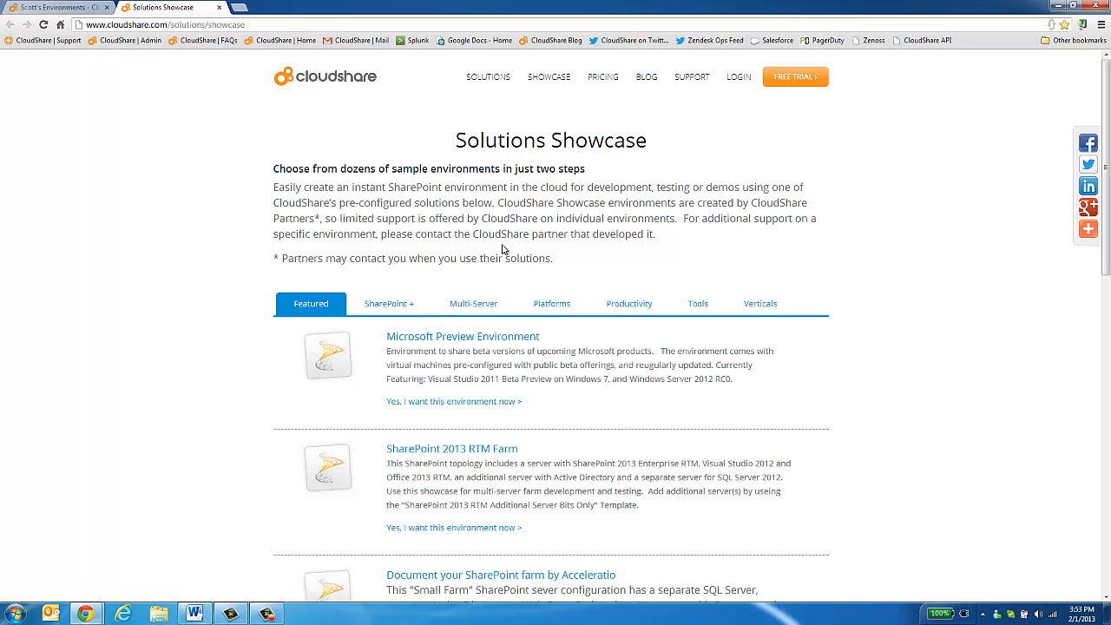
{"action": "left_click", "coordinate": [478, 306]}
{"action": "scroll", "coordinate": [676, 409], "scroll_direction": "down", "scroll_amount": 2}
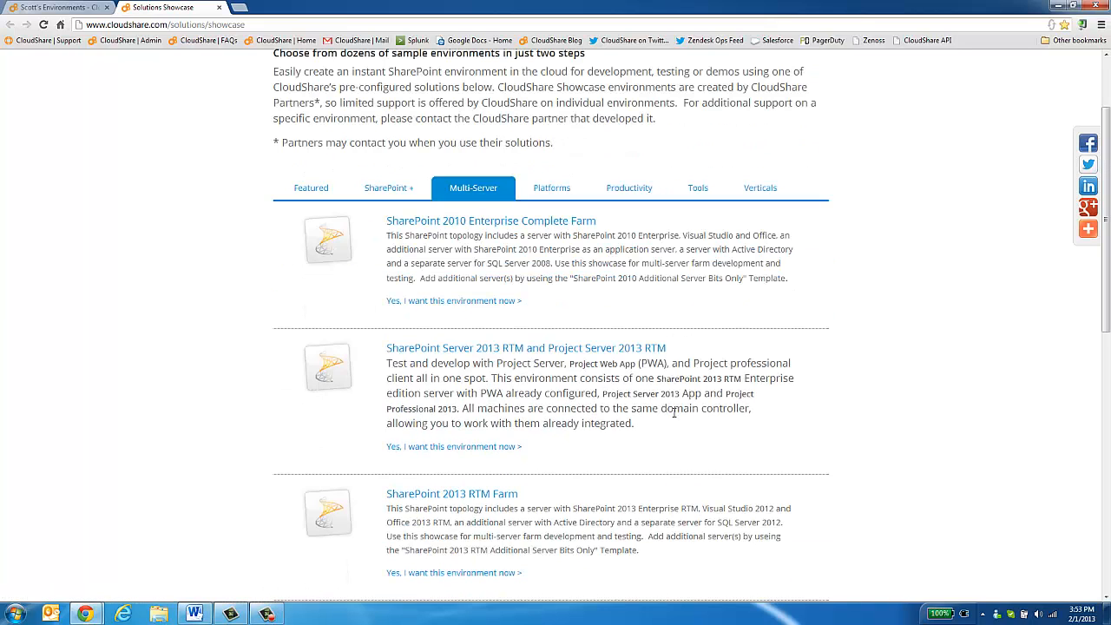
{"action": "scroll", "coordinate": [685, 441], "scroll_direction": "down", "scroll_amount": 4}
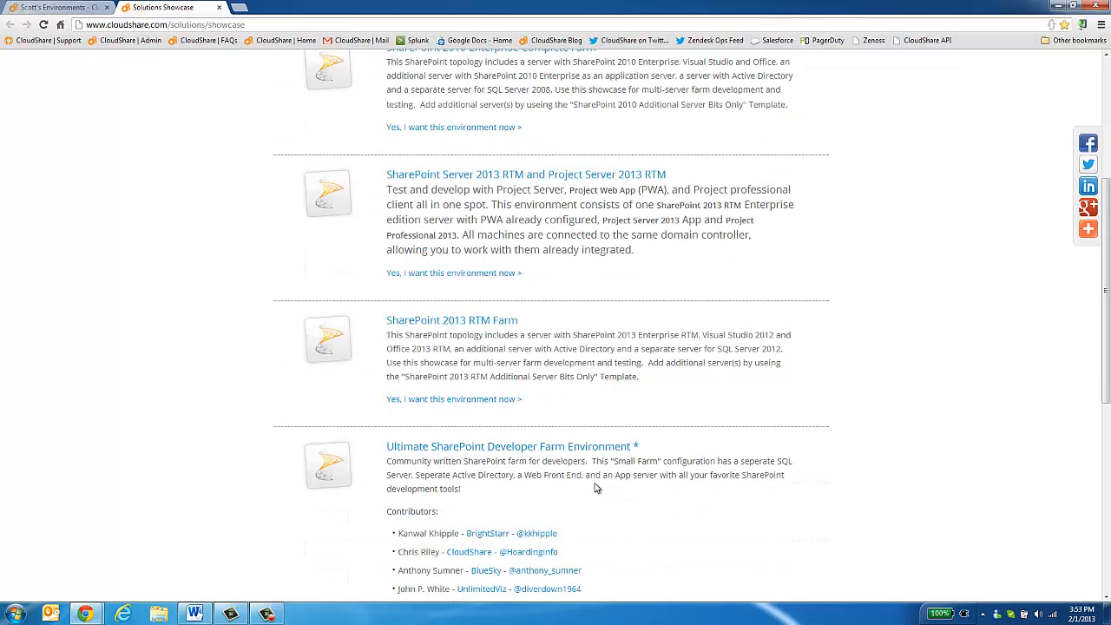
{"action": "scroll", "coordinate": [594, 489], "scroll_direction": "down", "scroll_amount": 2}
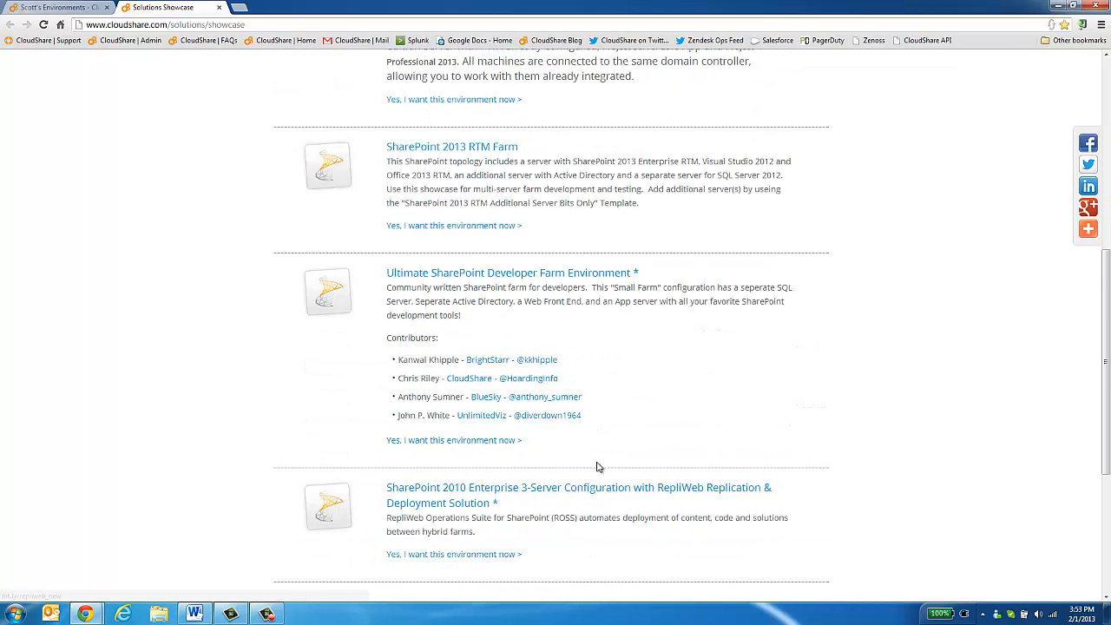
{"action": "left_click", "coordinate": [562, 285]}
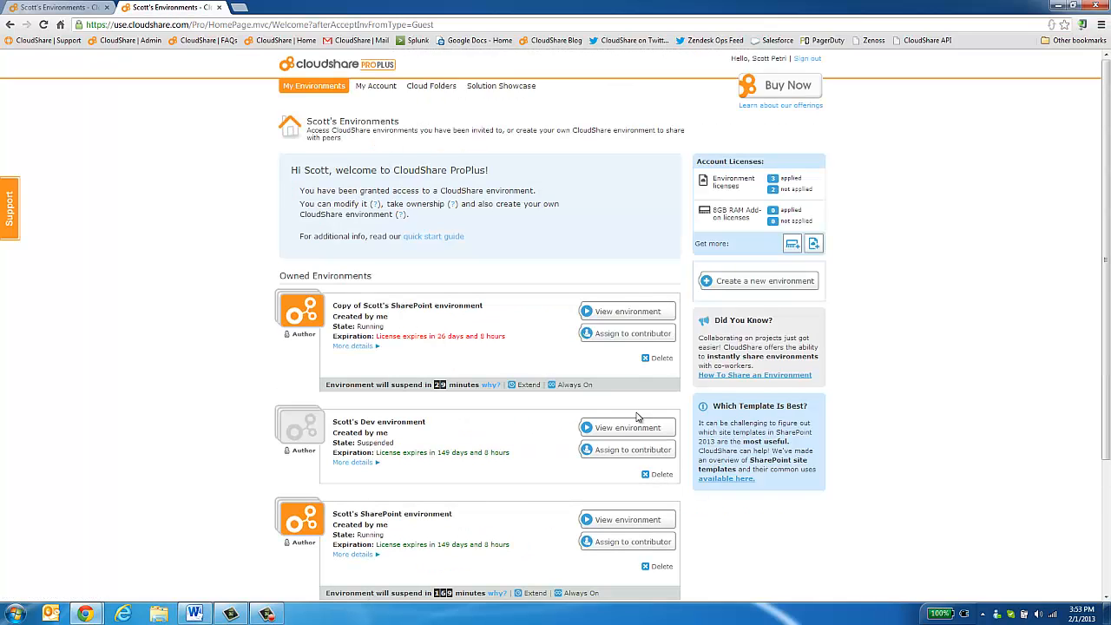
Step: Close the extra welcome page, refresh the environments list and open the shared Ultimate SharePoint Developer Farm Environment
{"action": "scroll", "coordinate": [706, 486], "scroll_direction": "down", "scroll_amount": 2}
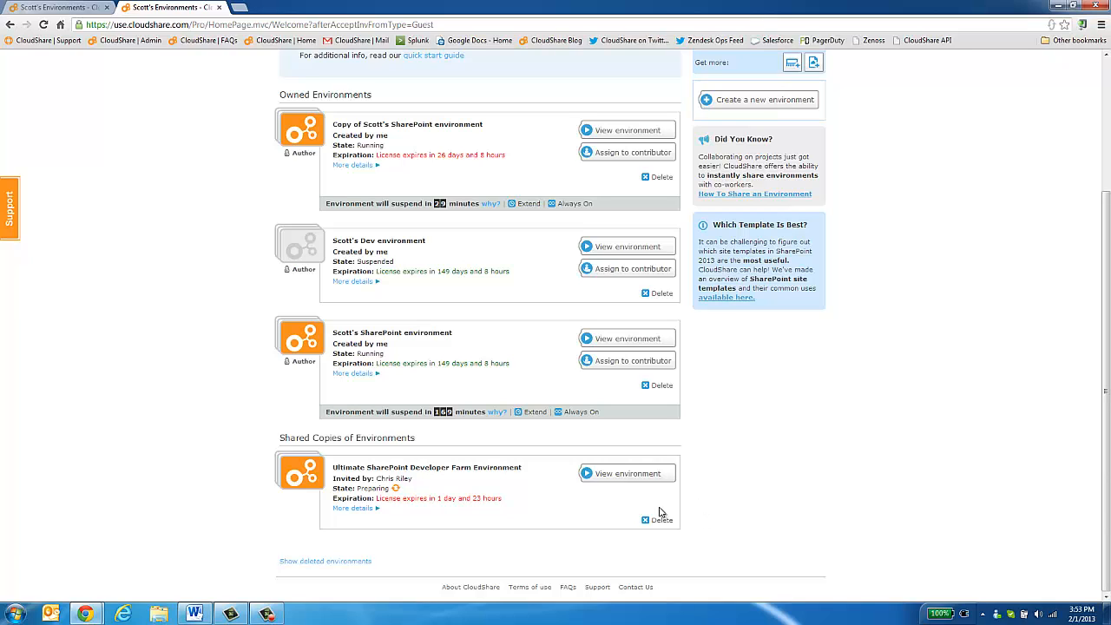
{"action": "left_click", "coordinate": [219, 7]}
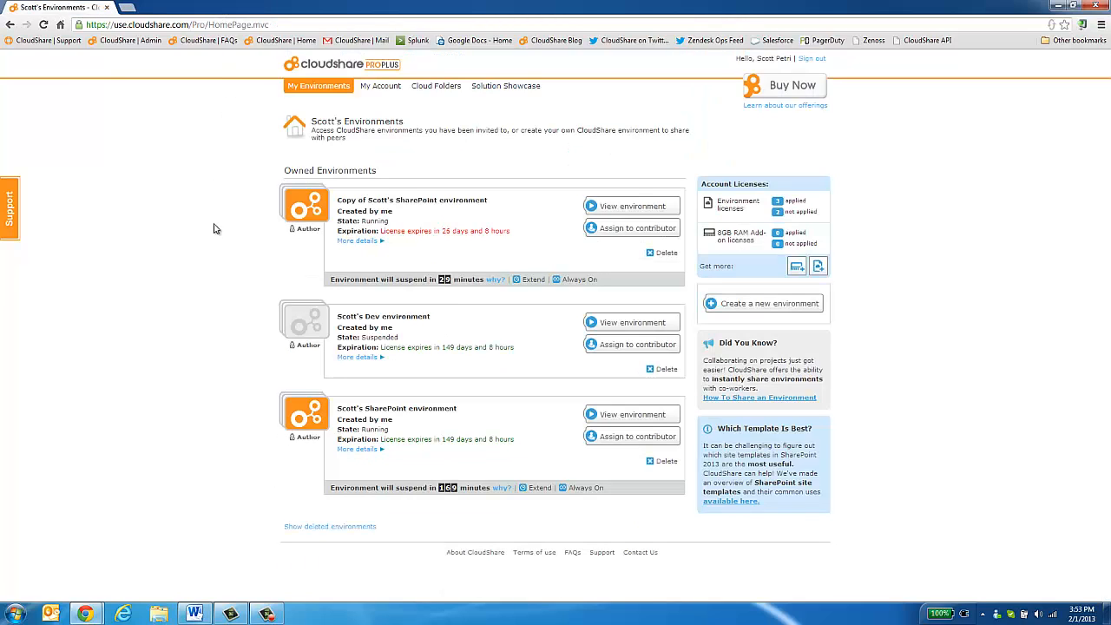
{"action": "left_click", "coordinate": [43, 24]}
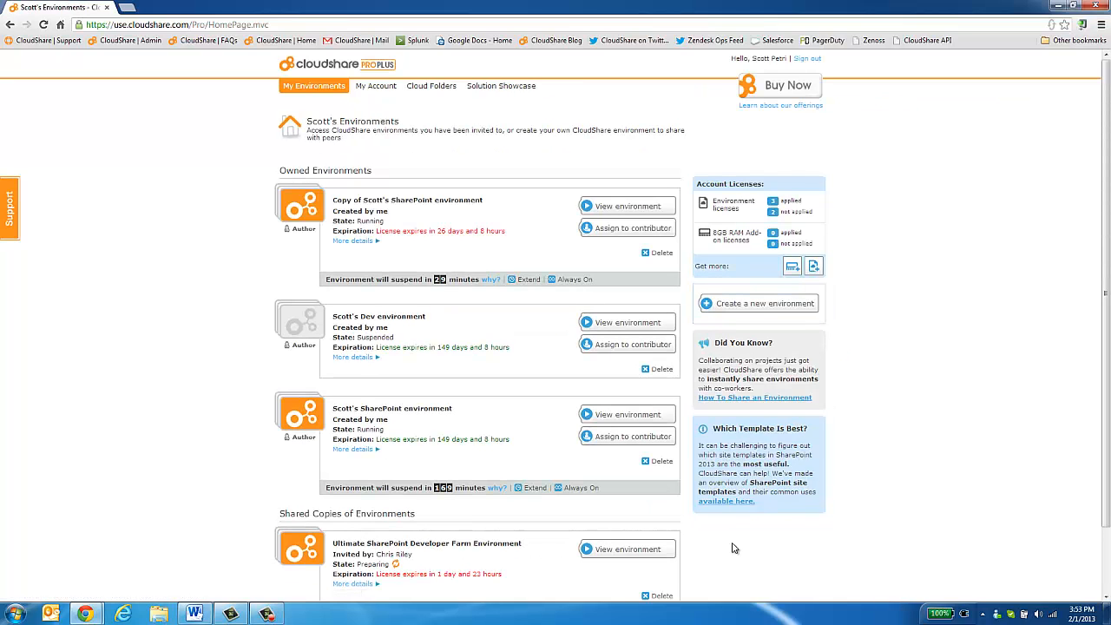
{"action": "scroll", "coordinate": [733, 547], "scroll_direction": "down", "scroll_amount": 2}
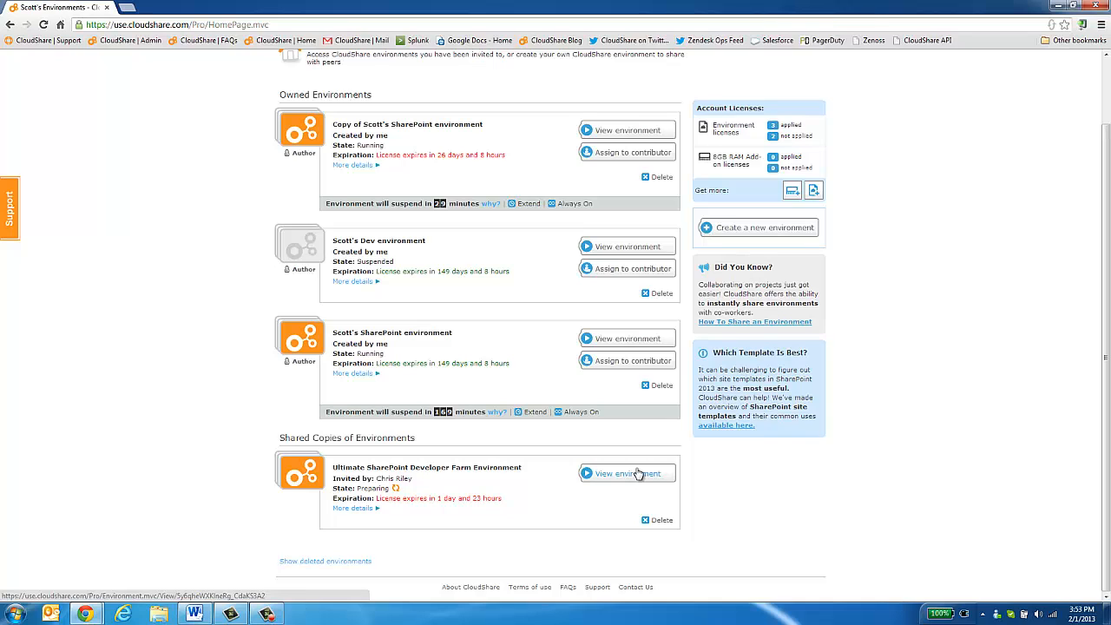
{"action": "left_click", "coordinate": [638, 473]}
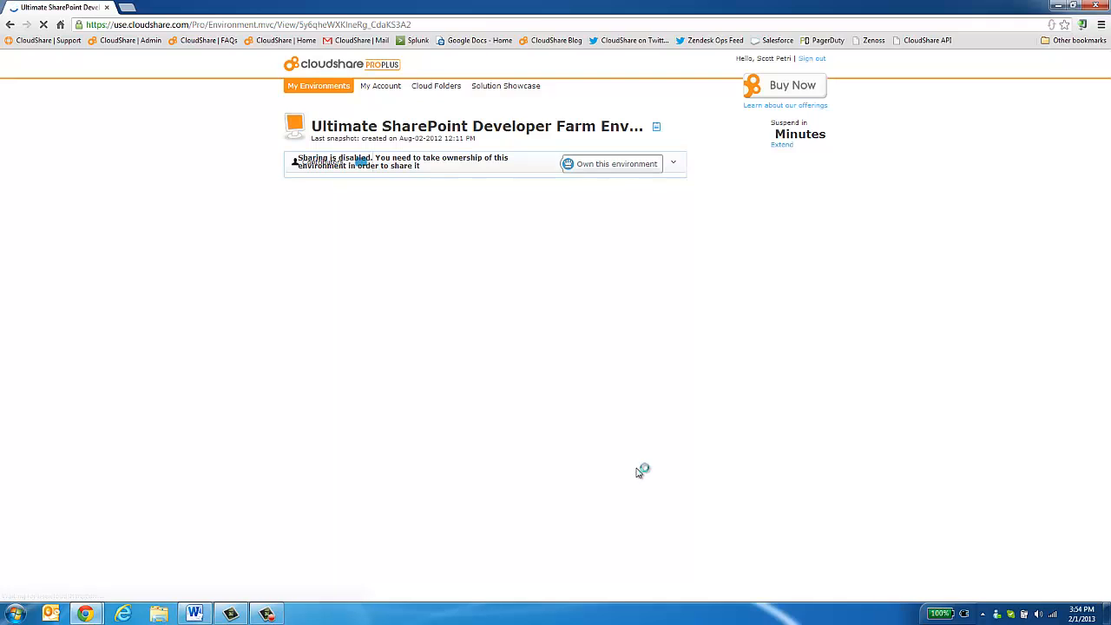
{"action": "left_click", "coordinate": [812, 162]}
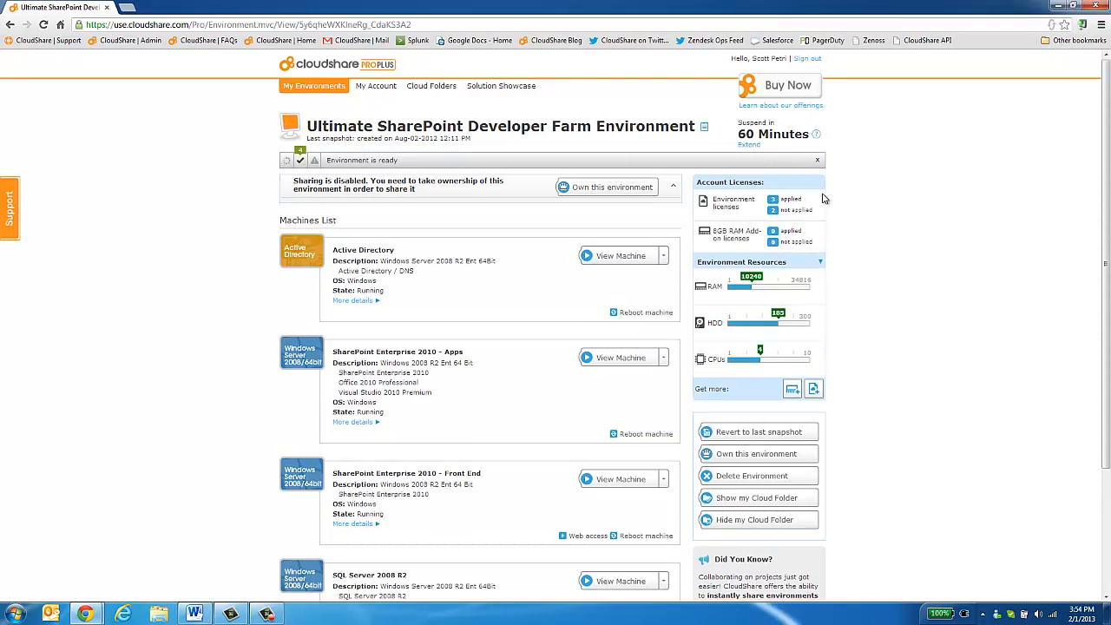
Step: Extend the farm environment's suspend timeout, take ownership of the environment and dismiss the notice
{"action": "left_click", "coordinate": [746, 145]}
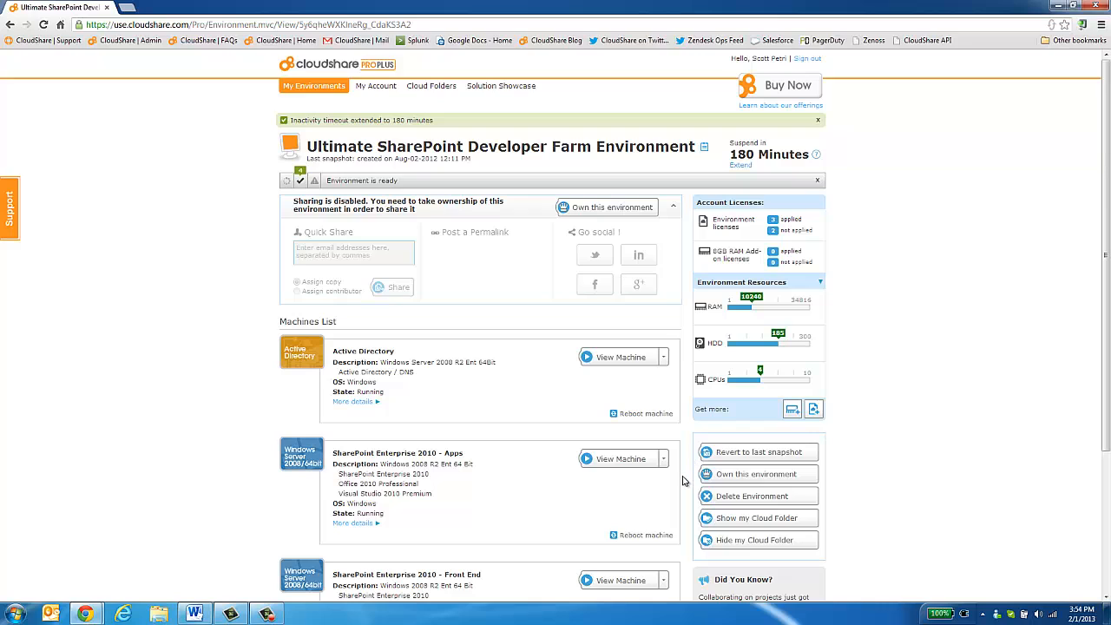
{"action": "left_click", "coordinate": [743, 479]}
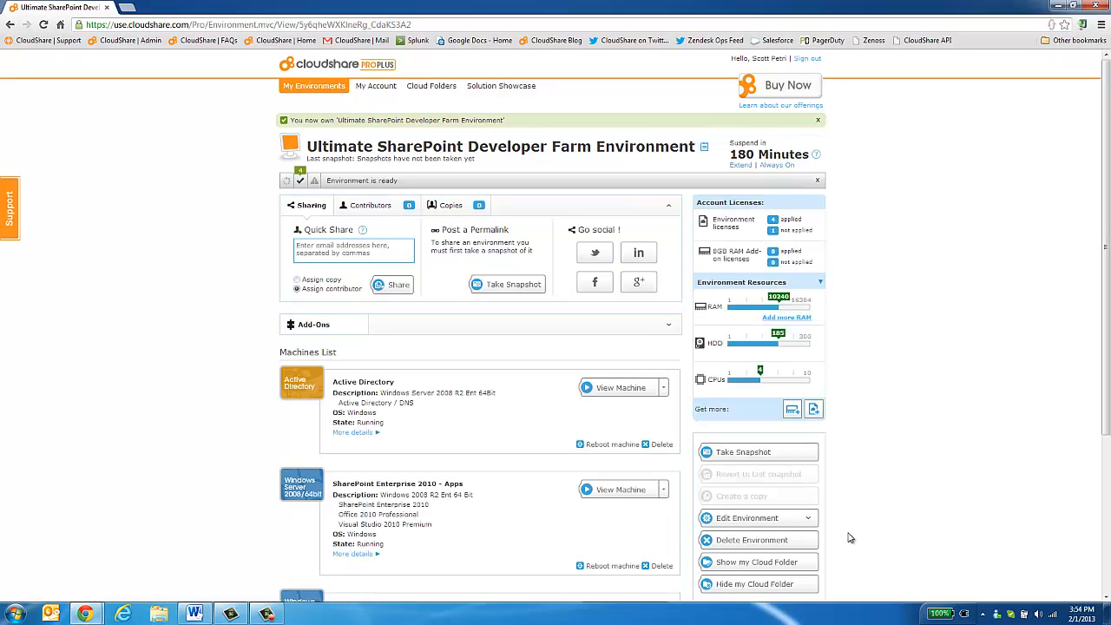
{"action": "left_click", "coordinate": [818, 120]}
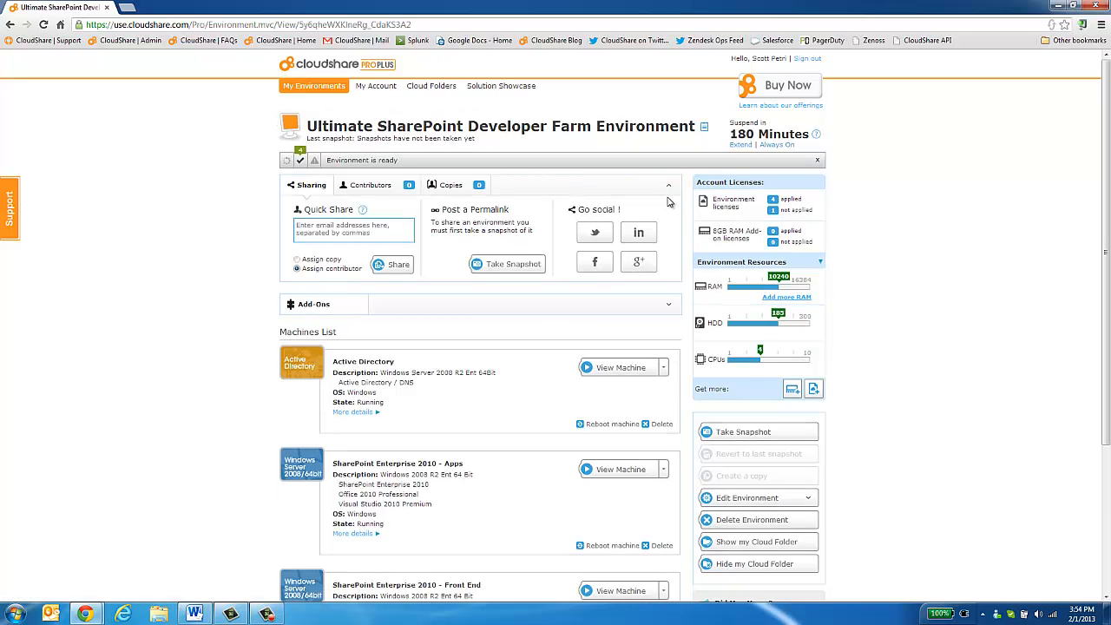
Step: Collapse the environment's sharing section and show the details of the Active Directory machine
{"action": "left_click", "coordinate": [669, 188]}
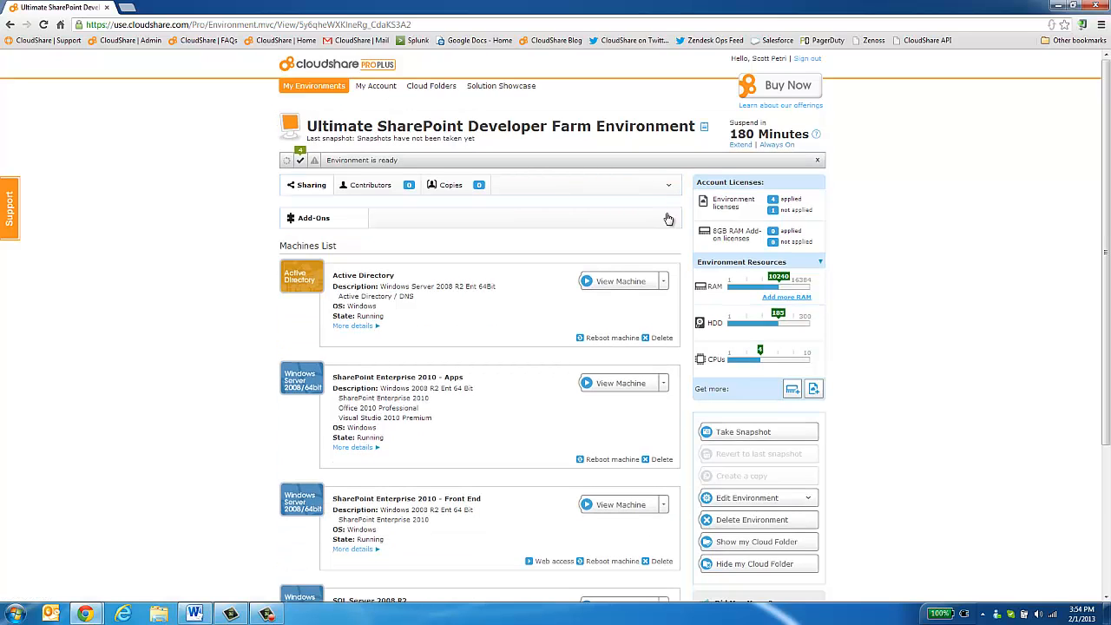
{"action": "scroll", "coordinate": [686, 378], "scroll_direction": "down", "scroll_amount": 1}
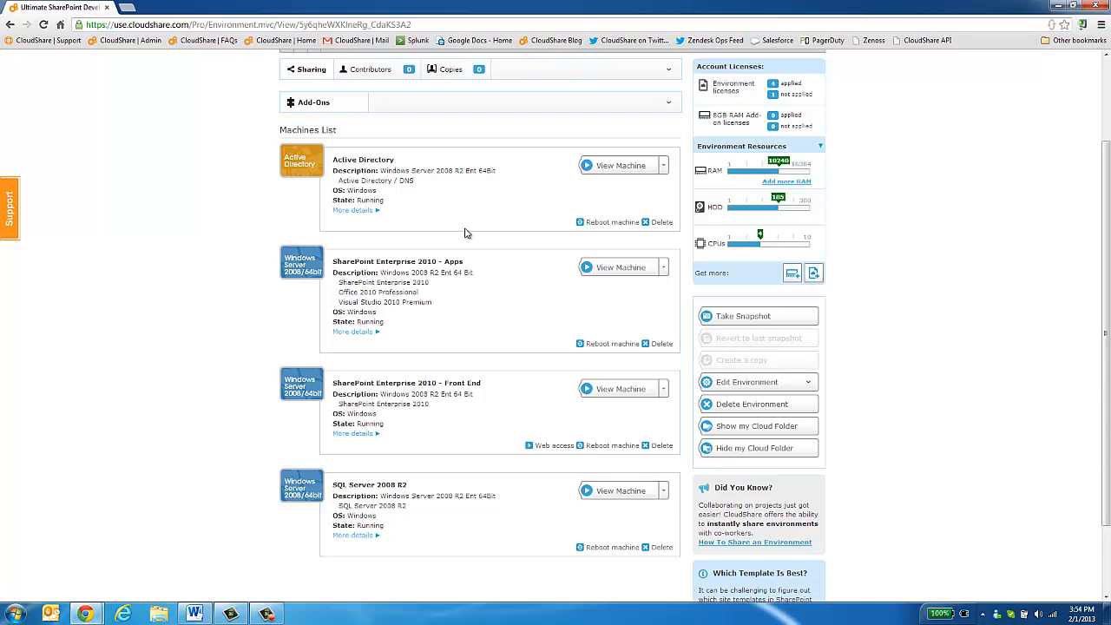
{"action": "left_click", "coordinate": [371, 212]}
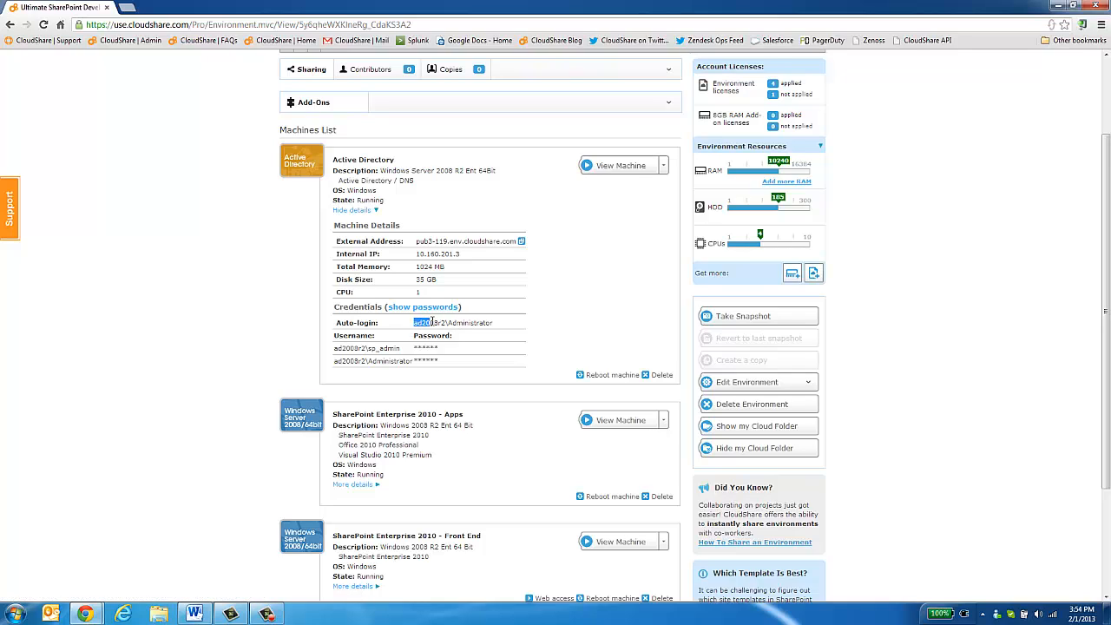
{"action": "left_click", "coordinate": [562, 316]}
Step: Search the machine templates for "windows 7" and add a Windows 7 Pro x64 SP1 machine to the environment
{"action": "left_click", "coordinate": [770, 382]}
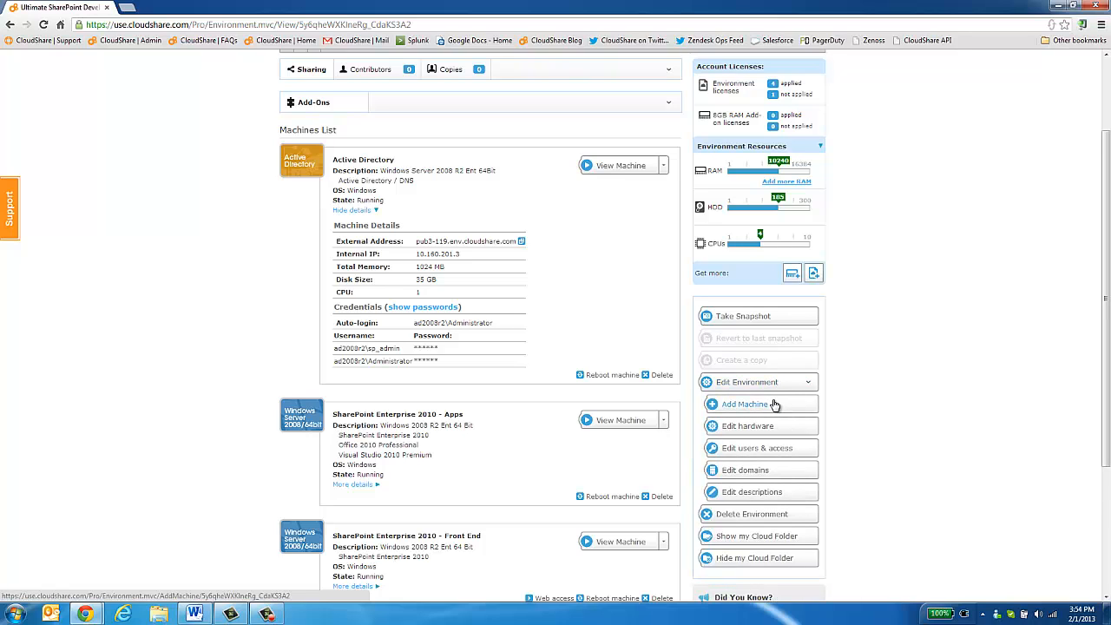
{"action": "left_click", "coordinate": [772, 405]}
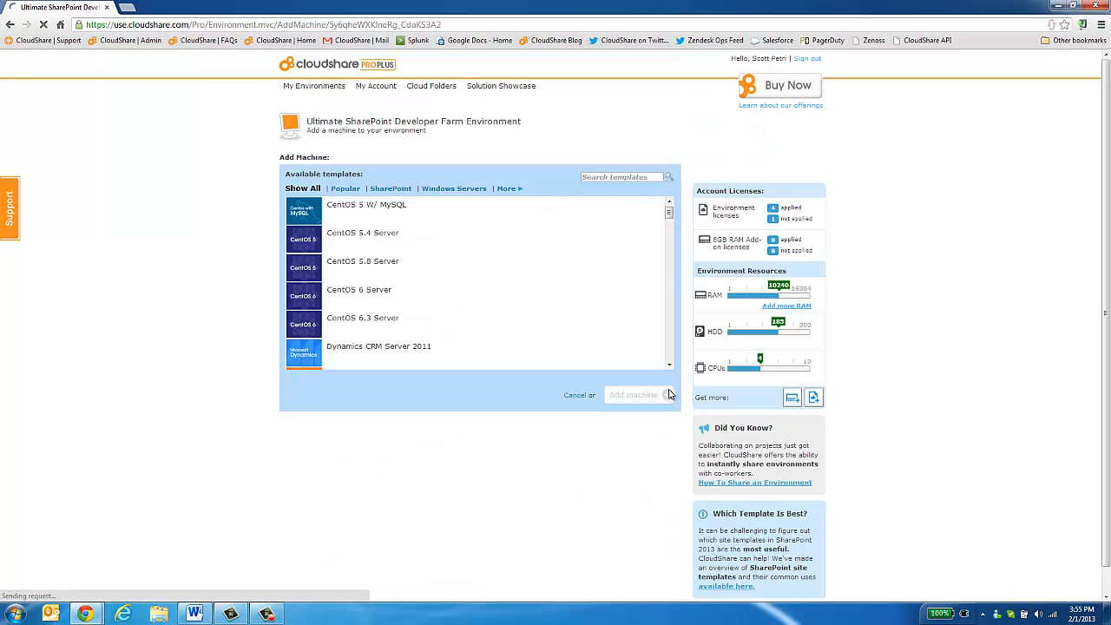
{"action": "left_click", "coordinate": [616, 177]}
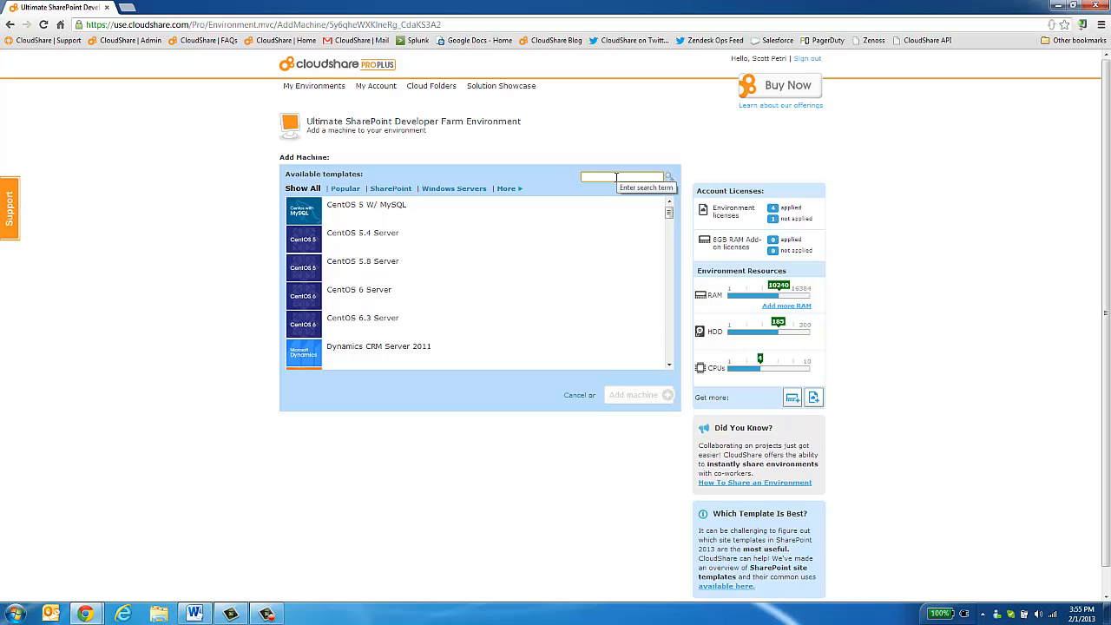
{"action": "type", "text": "windows 7"}
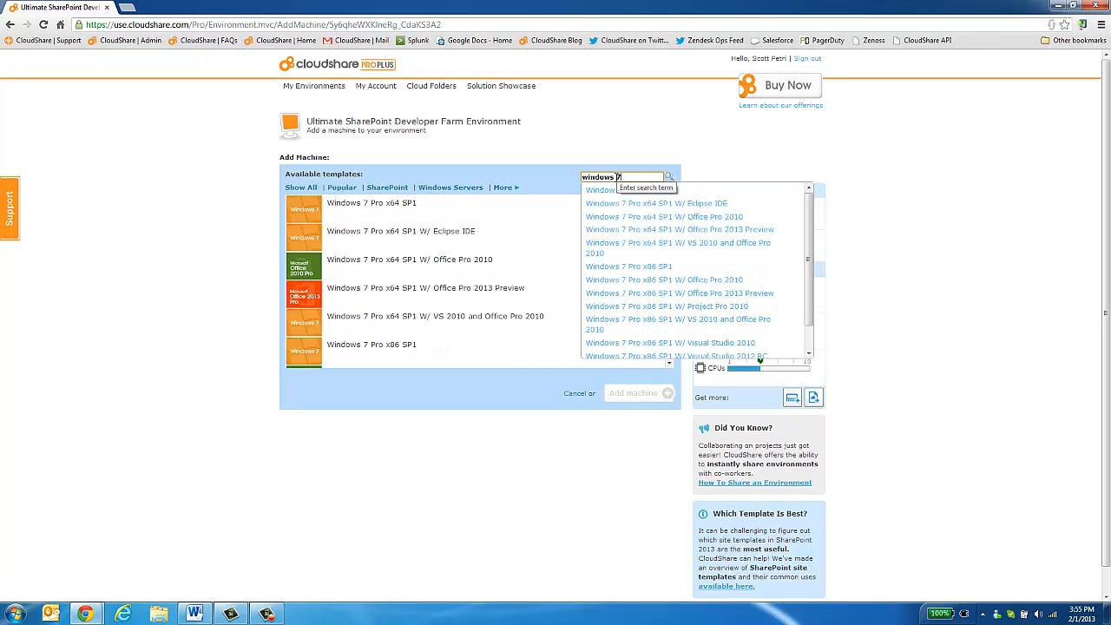
{"action": "left_click", "coordinate": [492, 206]}
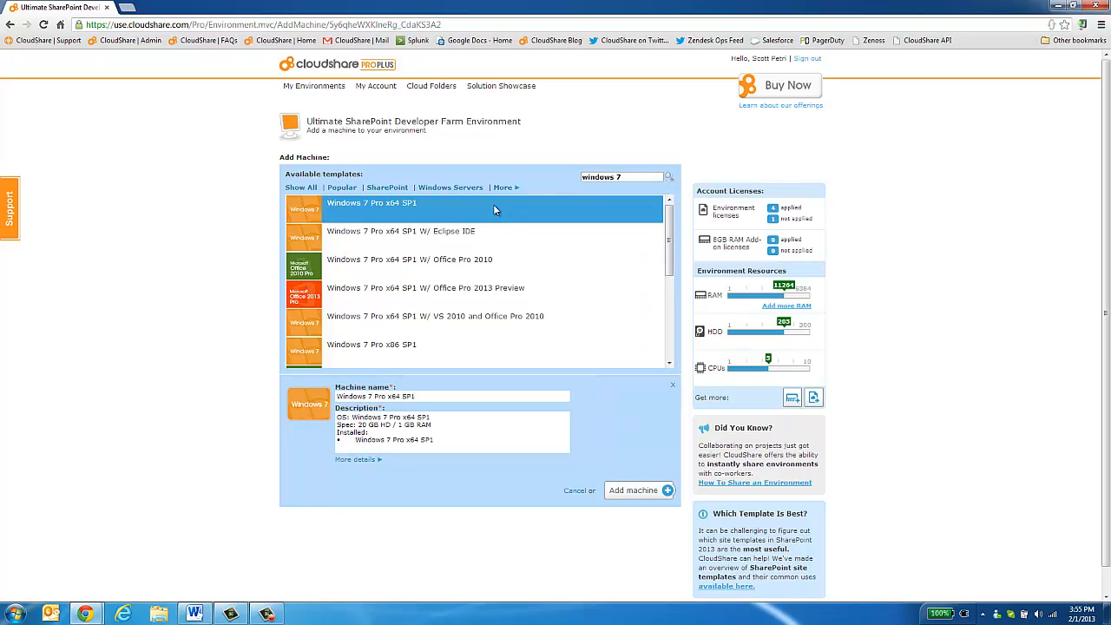
{"action": "left_click", "coordinate": [630, 489]}
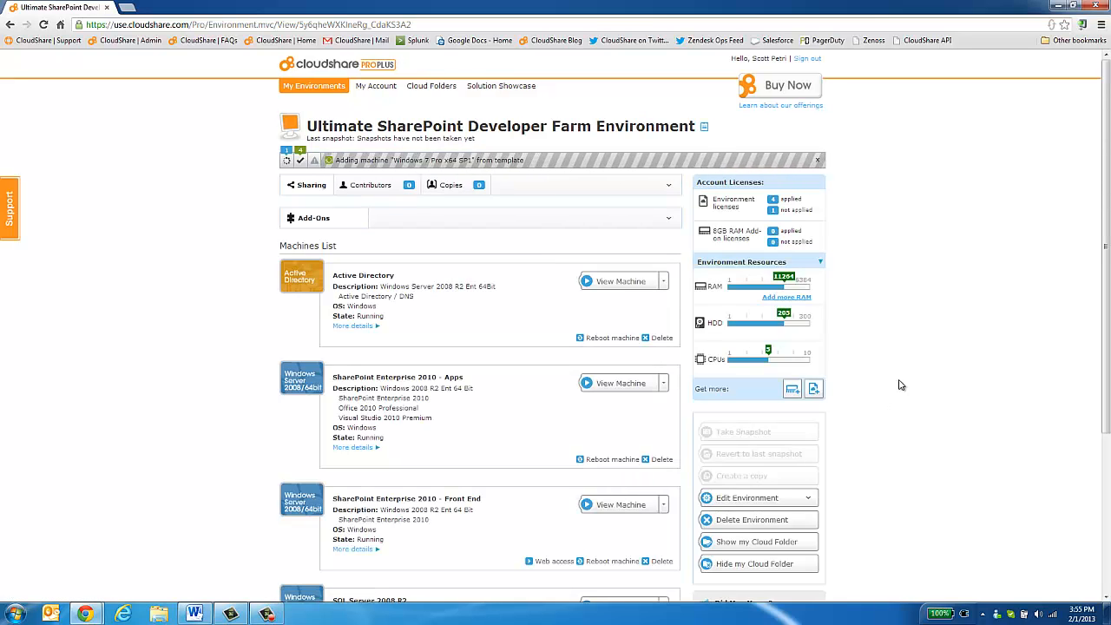
Step: Look over the environment's machine list and open a remote session to the Active Directory machine
{"action": "scroll", "coordinate": [903, 425], "scroll_direction": "down", "scroll_amount": 2}
{"action": "scroll", "coordinate": [902, 433], "scroll_direction": "down", "scroll_amount": 1}
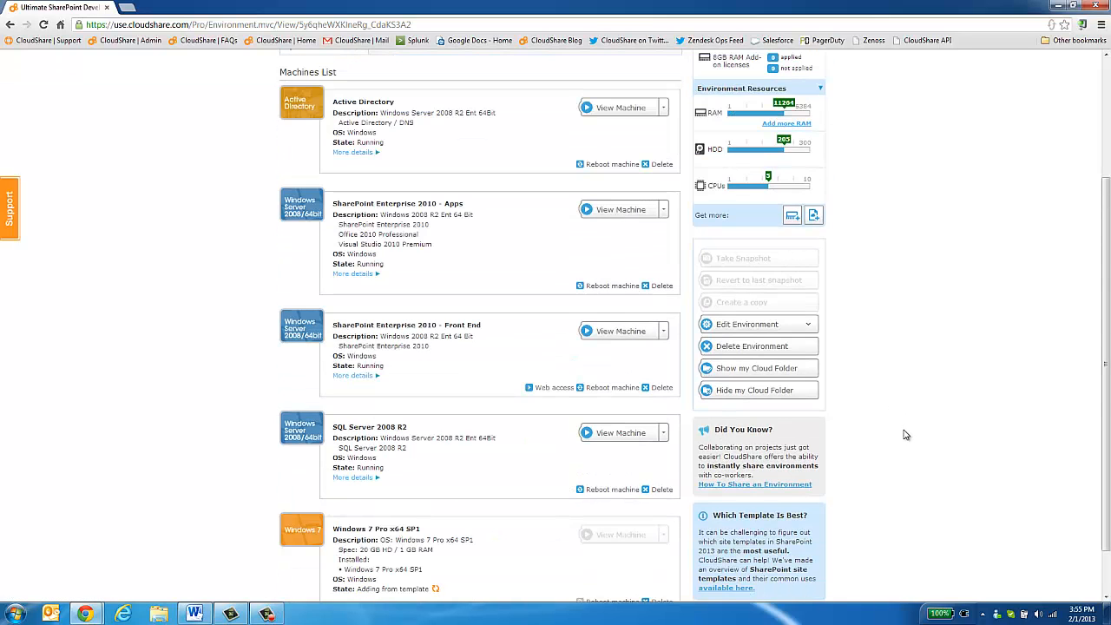
{"action": "scroll", "coordinate": [906, 434], "scroll_direction": "down", "scroll_amount": 1}
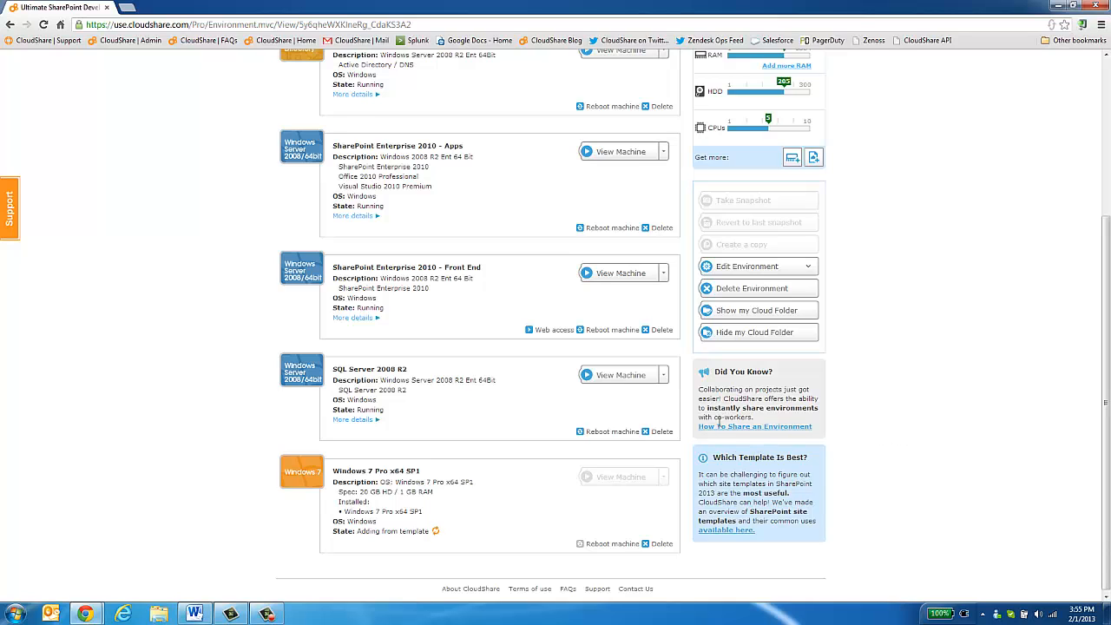
{"action": "scroll", "coordinate": [708, 420], "scroll_direction": "up", "scroll_amount": 4}
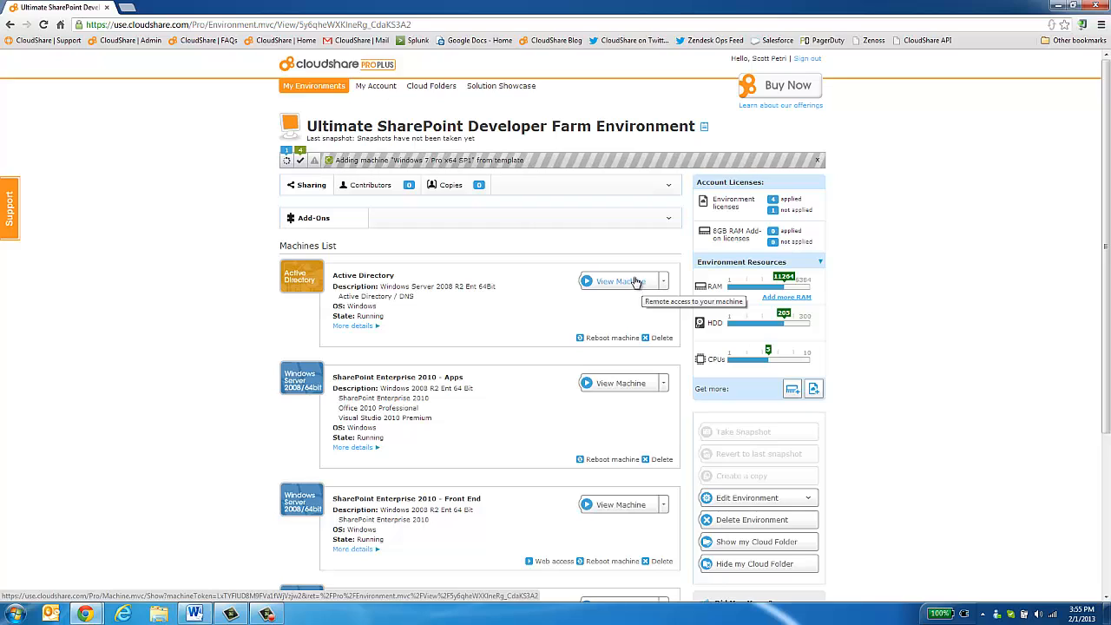
{"action": "left_click", "coordinate": [635, 281]}
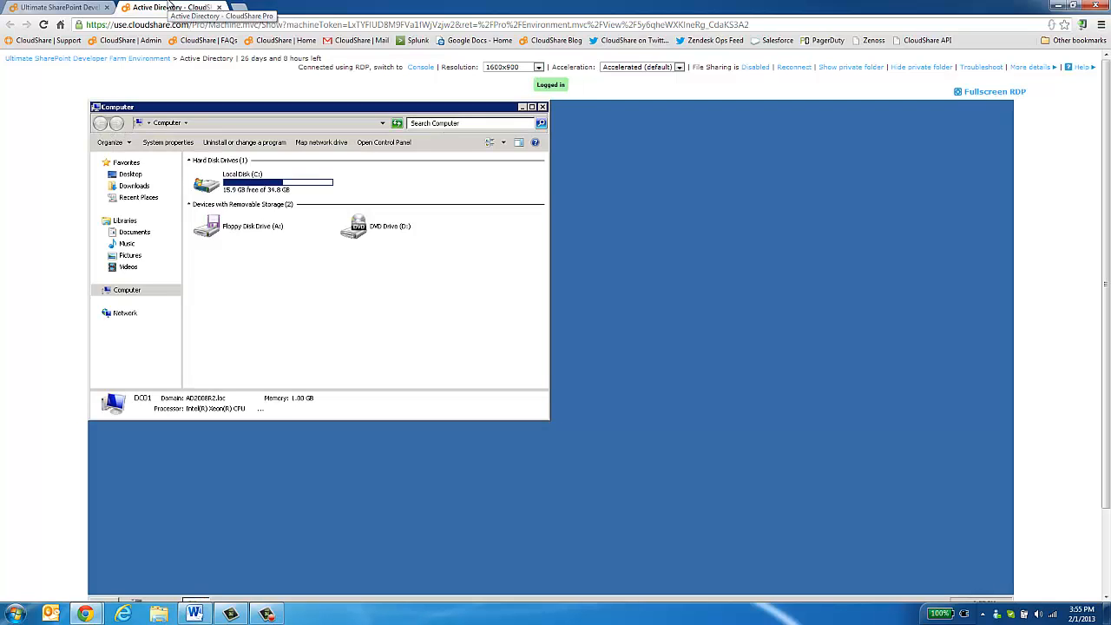
Step: Close the Computer window on the remote desktop and set the session's resolution to 1366x768
{"action": "left_click_drag", "start_coordinate": [244, 110], "coordinate": [331, 151]}
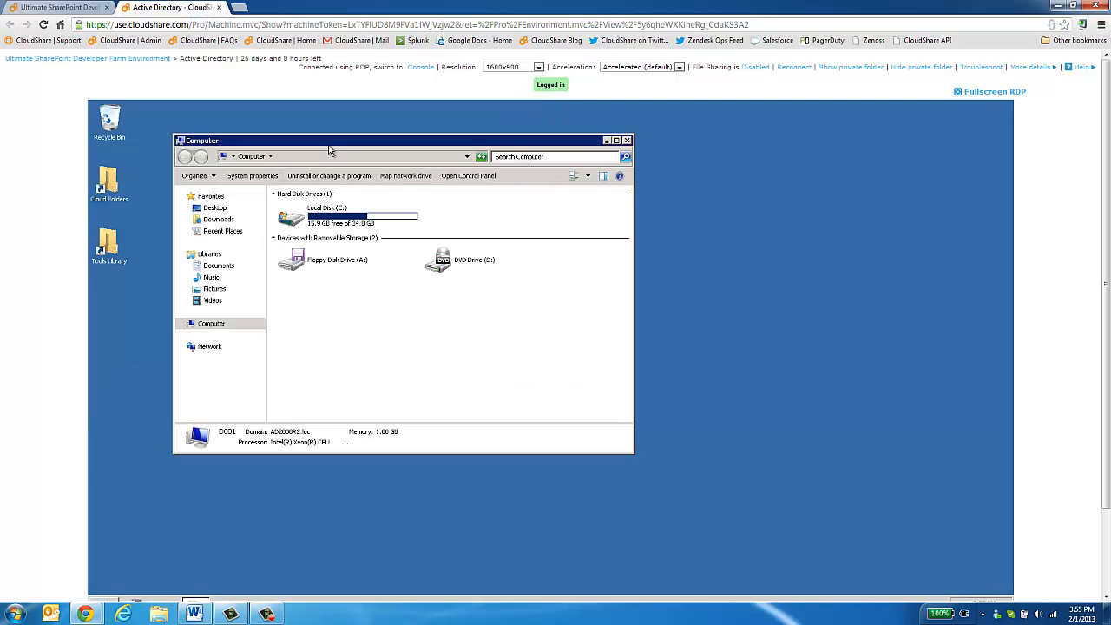
{"action": "left_click", "coordinate": [628, 141]}
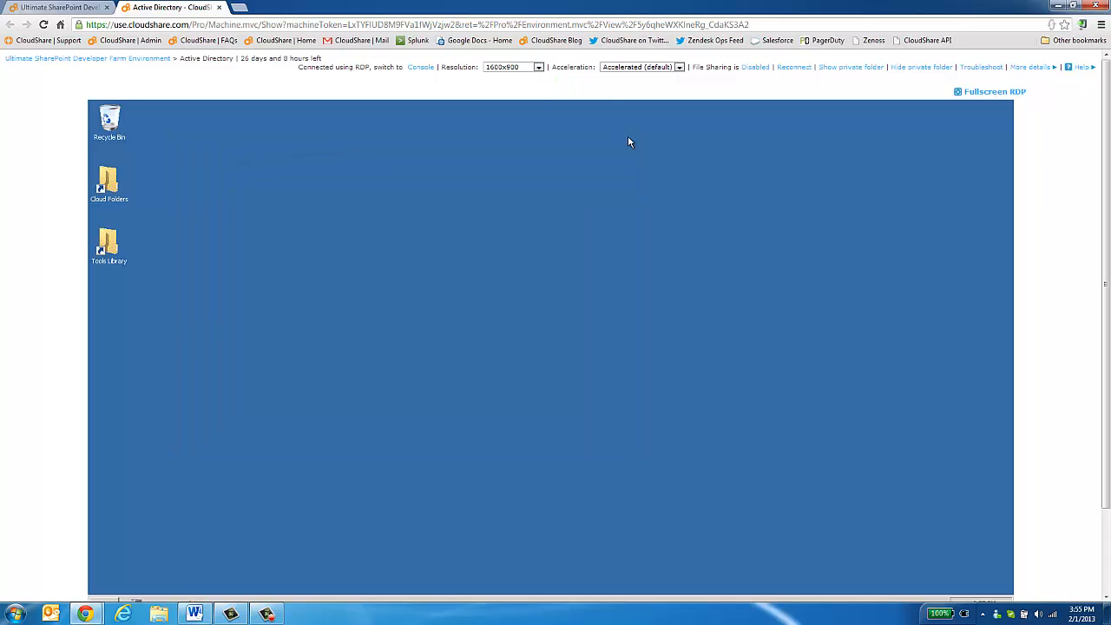
{"action": "left_click", "coordinate": [538, 67]}
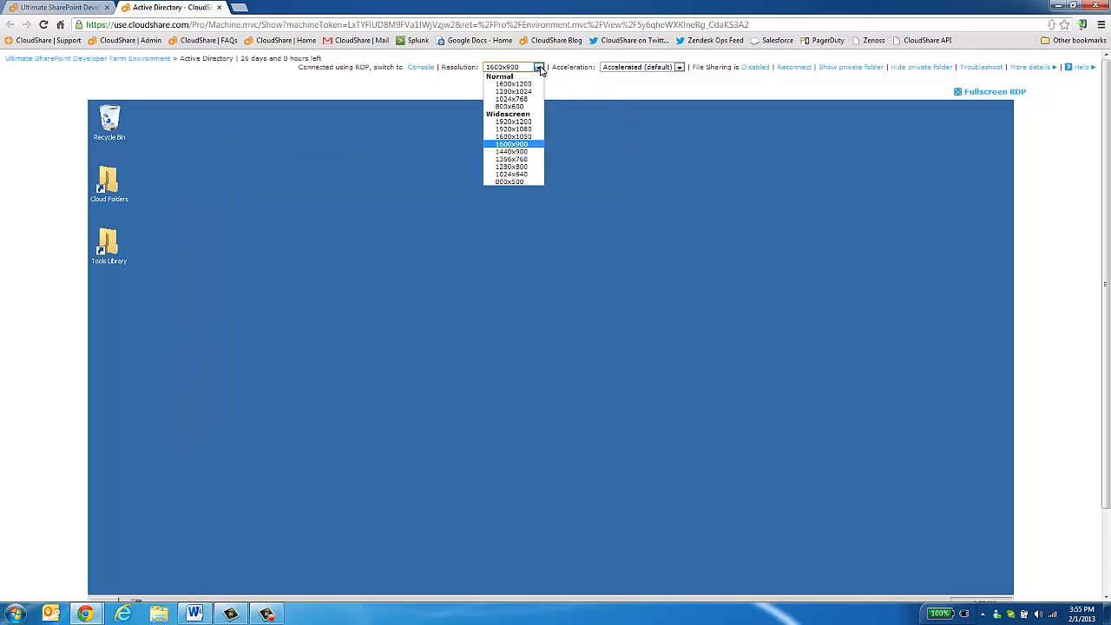
{"action": "left_click", "coordinate": [530, 159]}
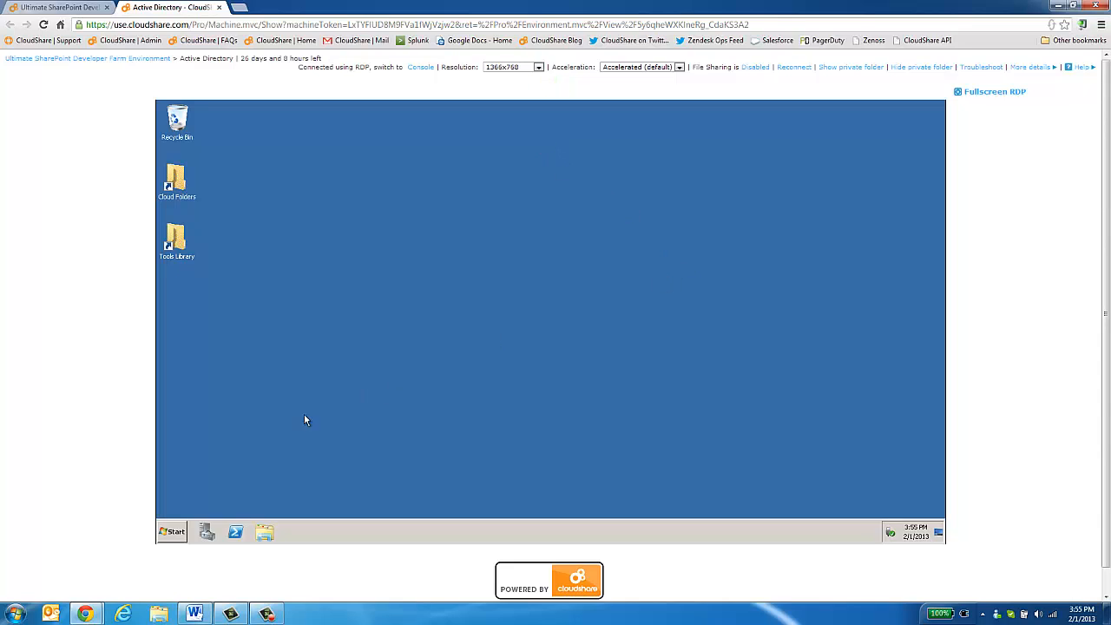
Step: Open the Internet Protocol Version 4 properties of the Active Directory machine's Local Area Connection to check its IP and DNS settings
{"action": "left_click", "coordinate": [186, 533]}
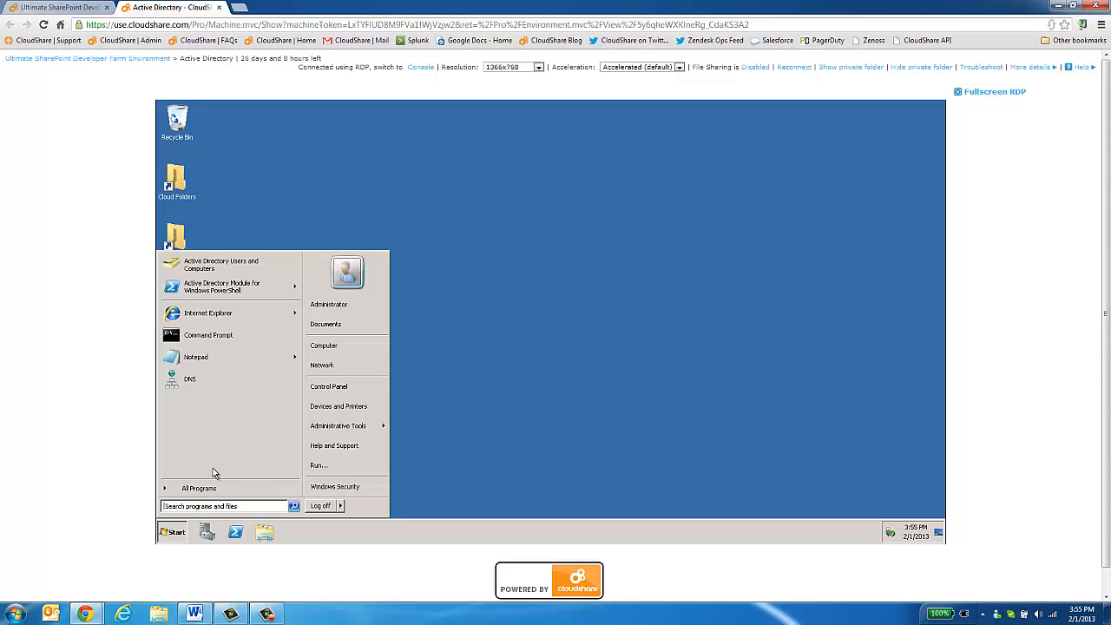
{"action": "right_click", "coordinate": [346, 368]}
{"action": "left_click", "coordinate": [389, 413]}
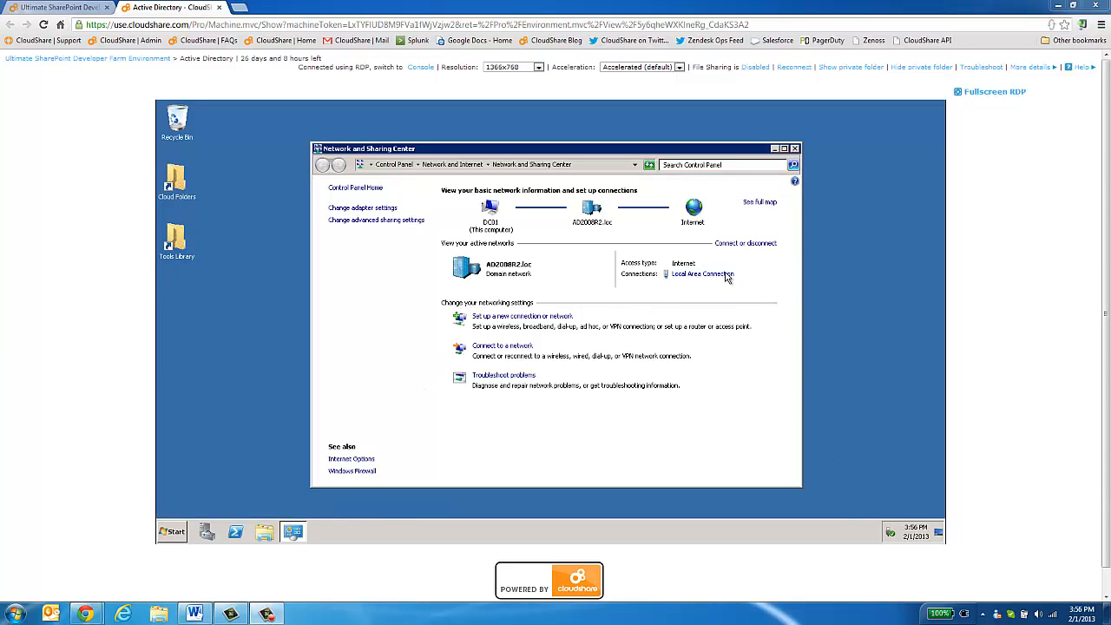
{"action": "left_click", "coordinate": [705, 274]}
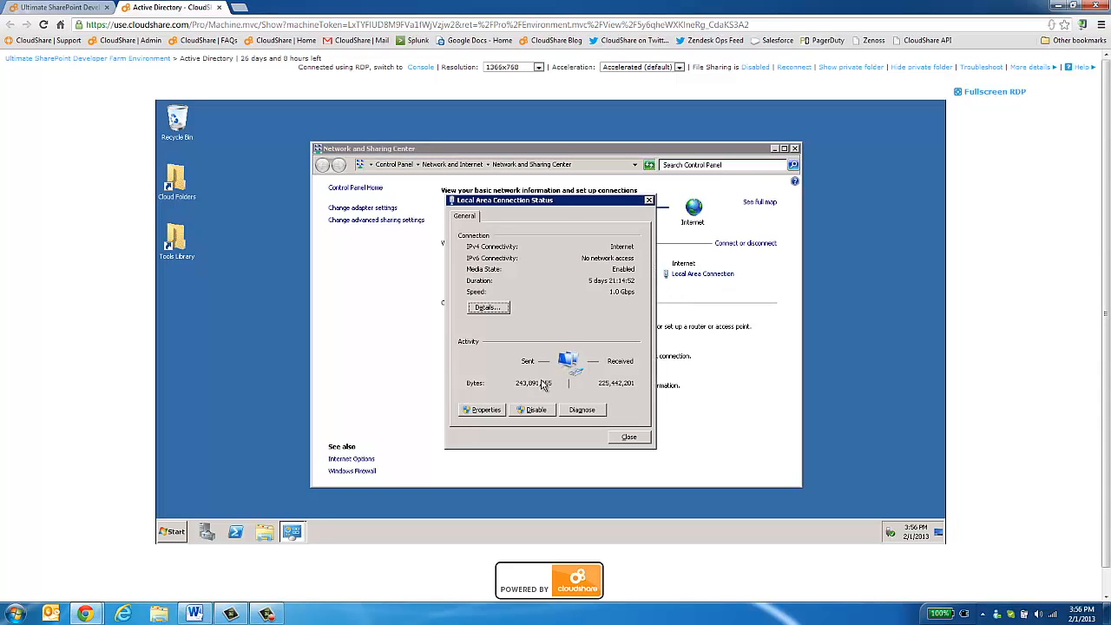
{"action": "left_click", "coordinate": [486, 410]}
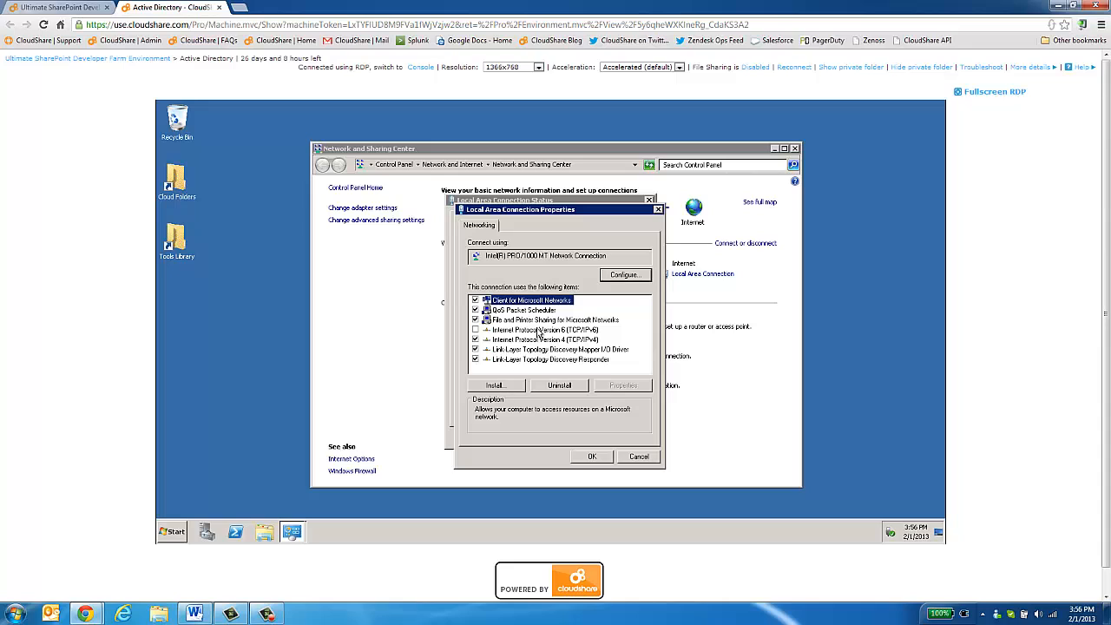
{"action": "double_click", "coordinate": [536, 340]}
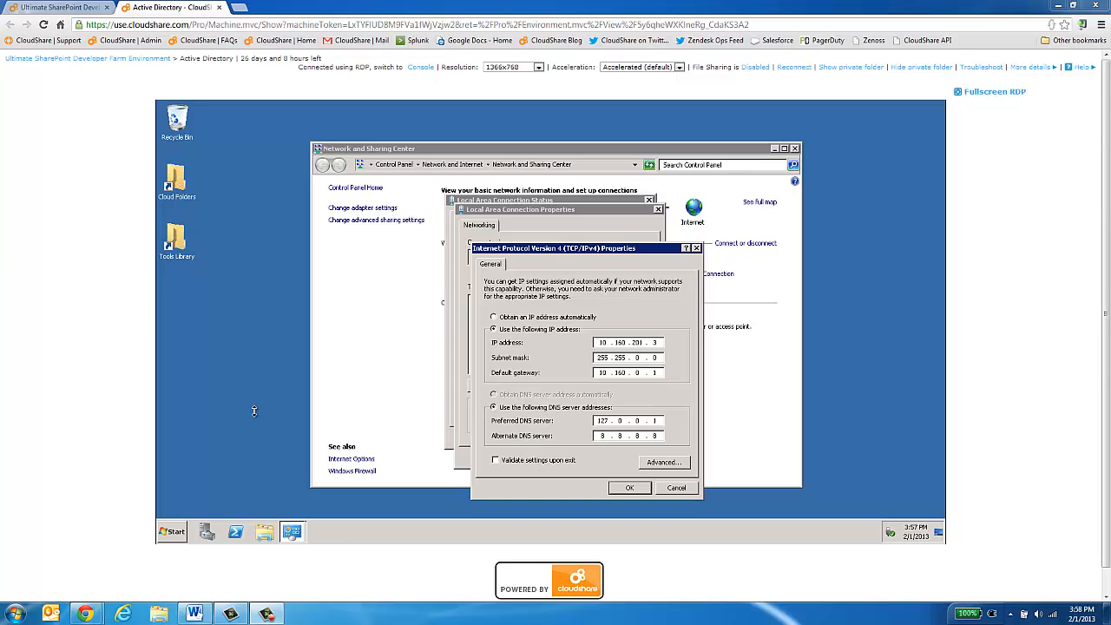
Step: Open a remote session to the Windows 7 Pro x64 SP1 machine from the environment's machine list and set its resolution to 1366x768
{"action": "left_click", "coordinate": [63, 8]}
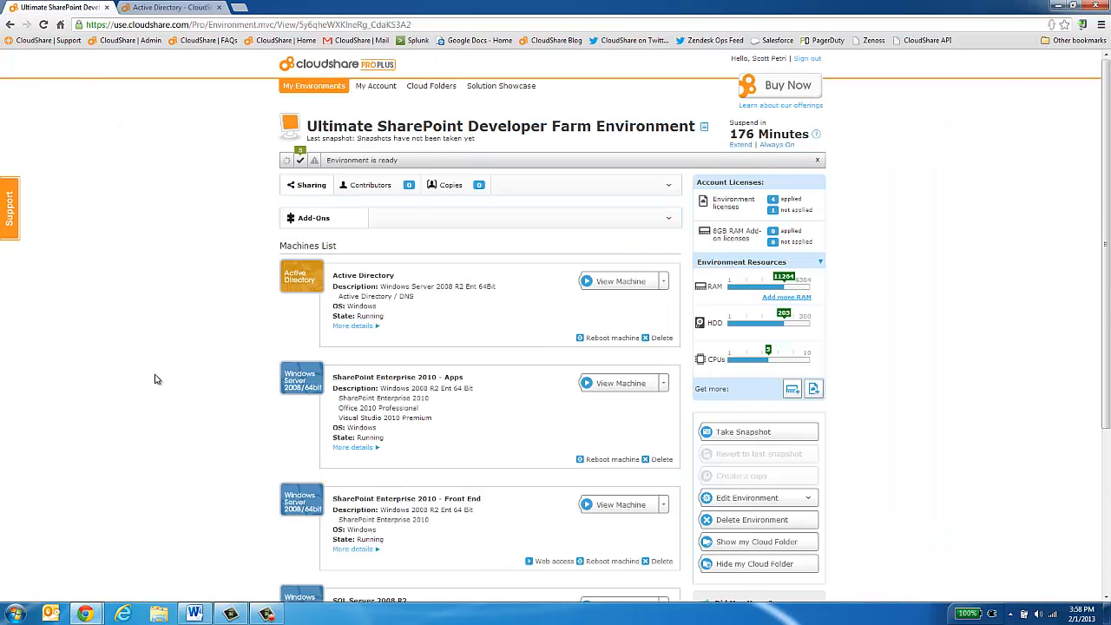
{"action": "scroll", "coordinate": [154, 379], "scroll_direction": "down", "scroll_amount": 2}
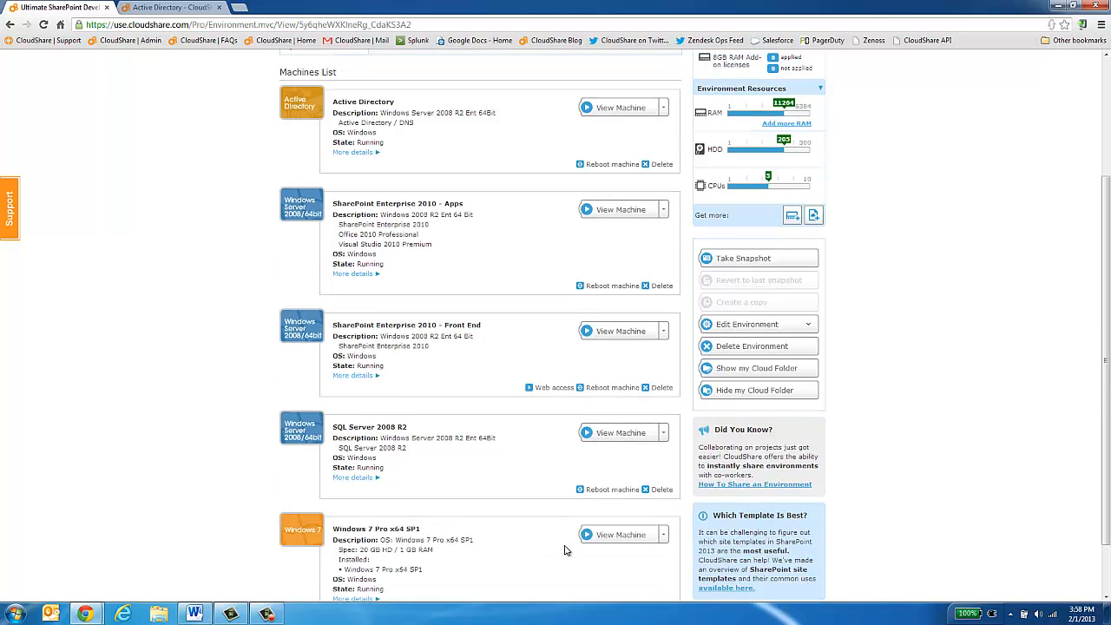
{"action": "scroll", "coordinate": [564, 550], "scroll_direction": "down", "scroll_amount": 1}
{"action": "left_click", "coordinate": [617, 474]}
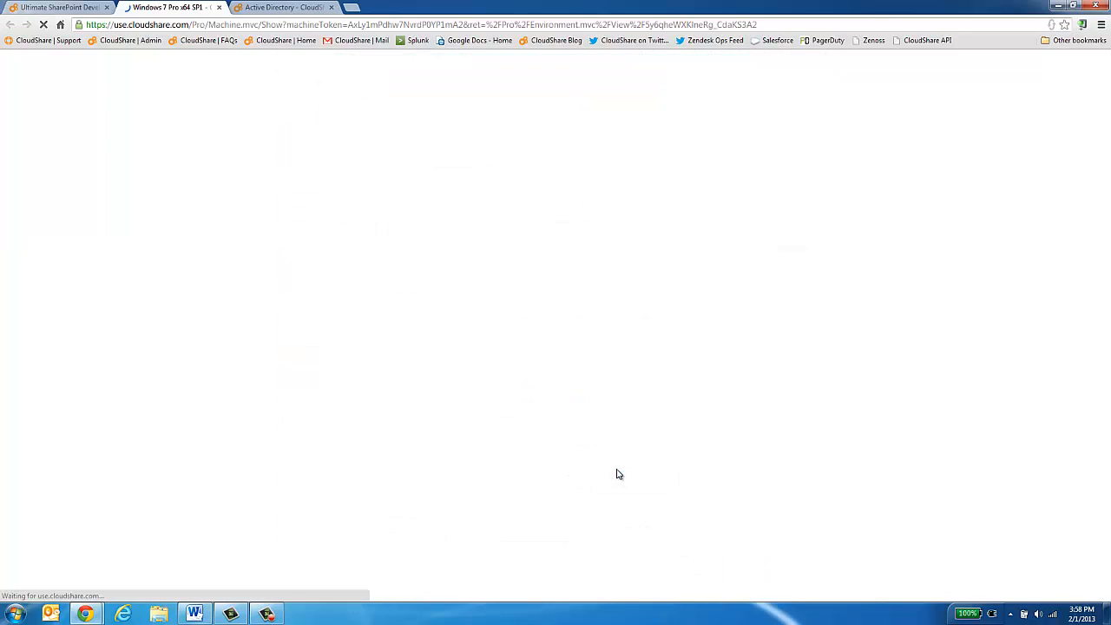
{"action": "left_click_drag", "start_coordinate": [191, 7], "coordinate": [343, 6]}
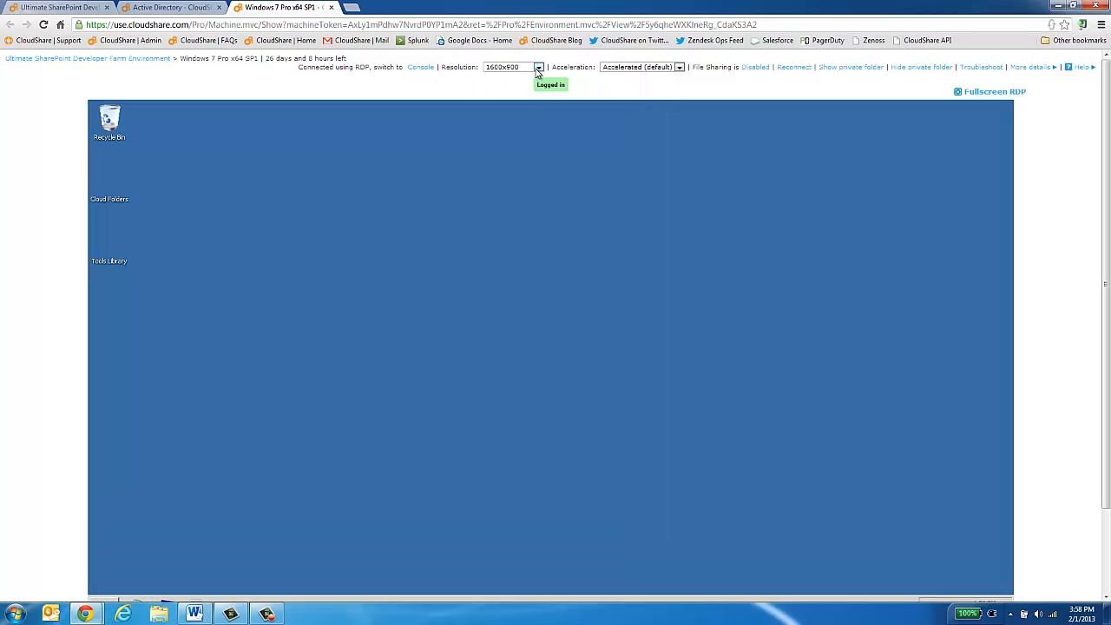
{"action": "left_click", "coordinate": [538, 69]}
{"action": "left_click", "coordinate": [525, 167]}
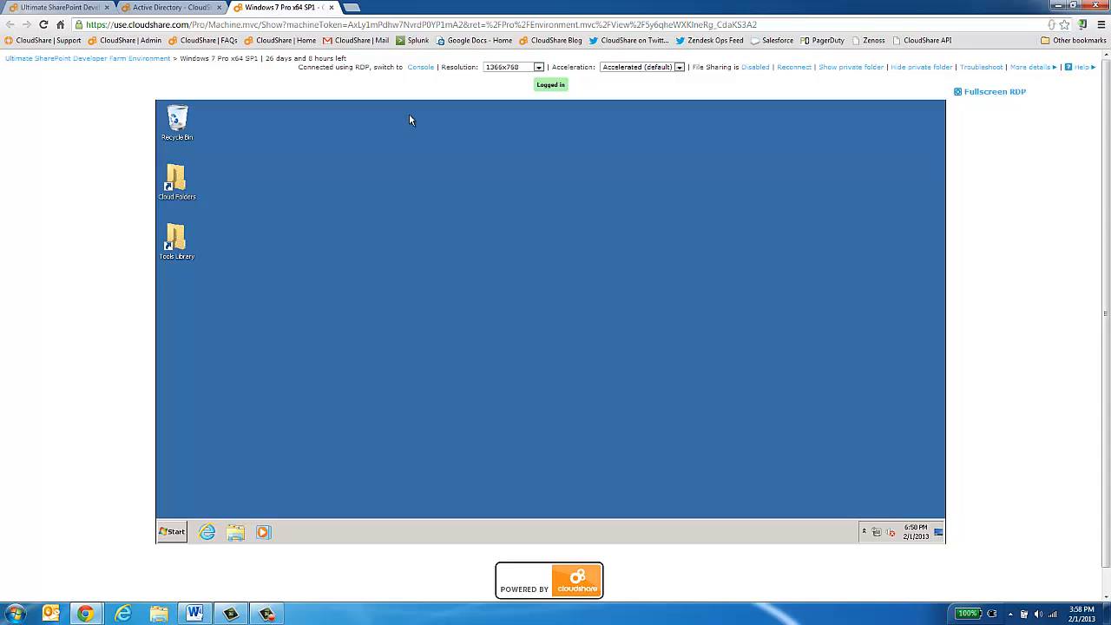
Step: Open the Internet Protocol Version 4 properties of the Windows 7 machine's Local Area Connection
{"action": "left_click", "coordinate": [867, 534]}
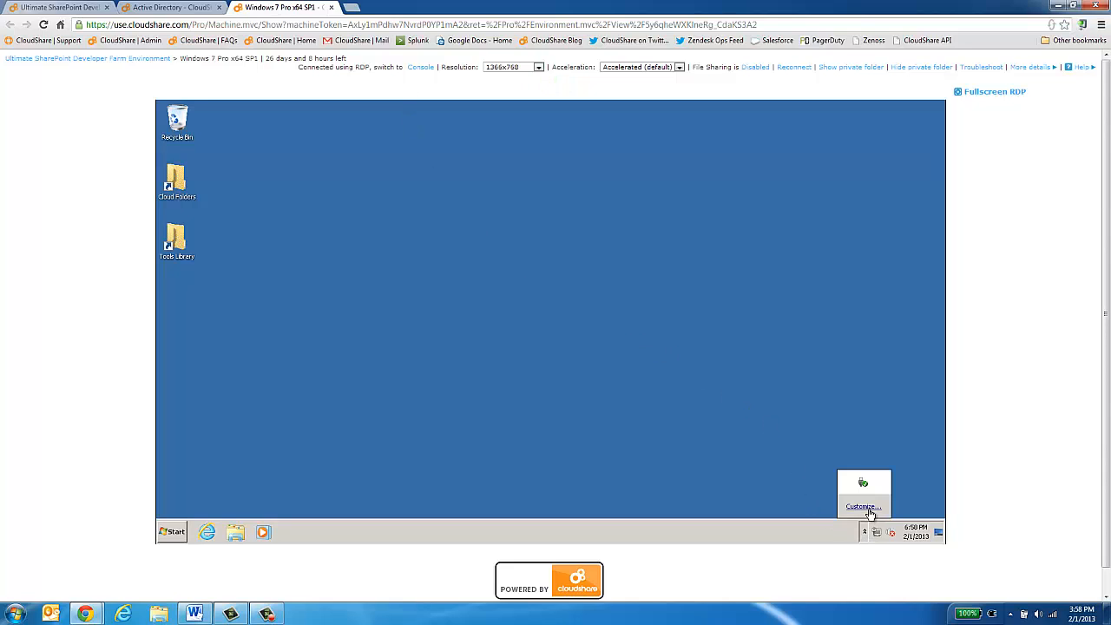
{"action": "right_click", "coordinate": [877, 534]}
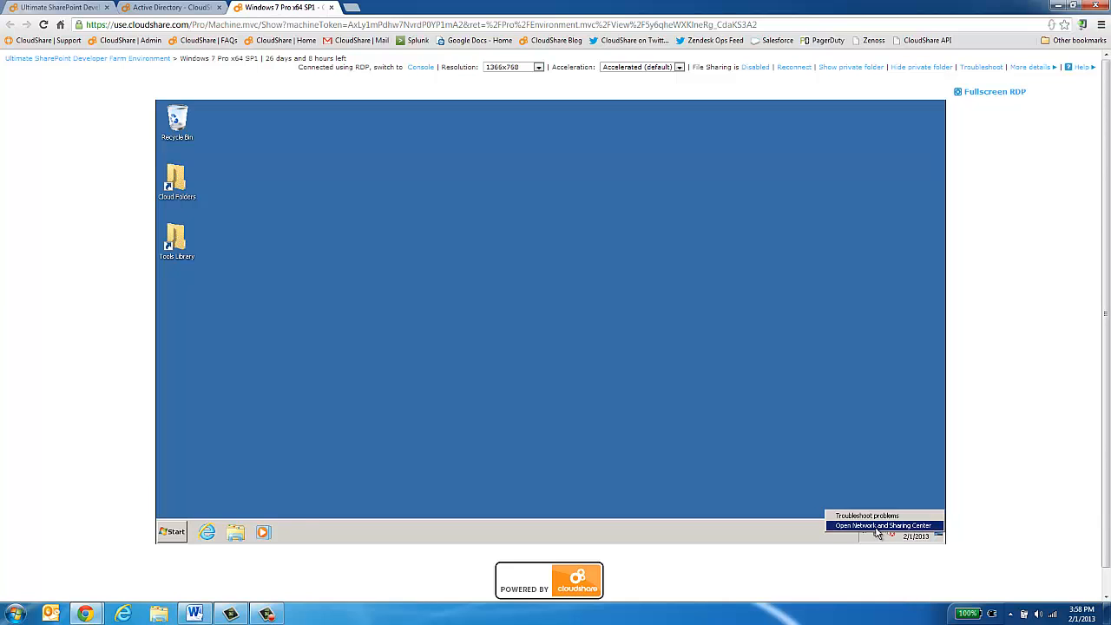
{"action": "left_click", "coordinate": [877, 524]}
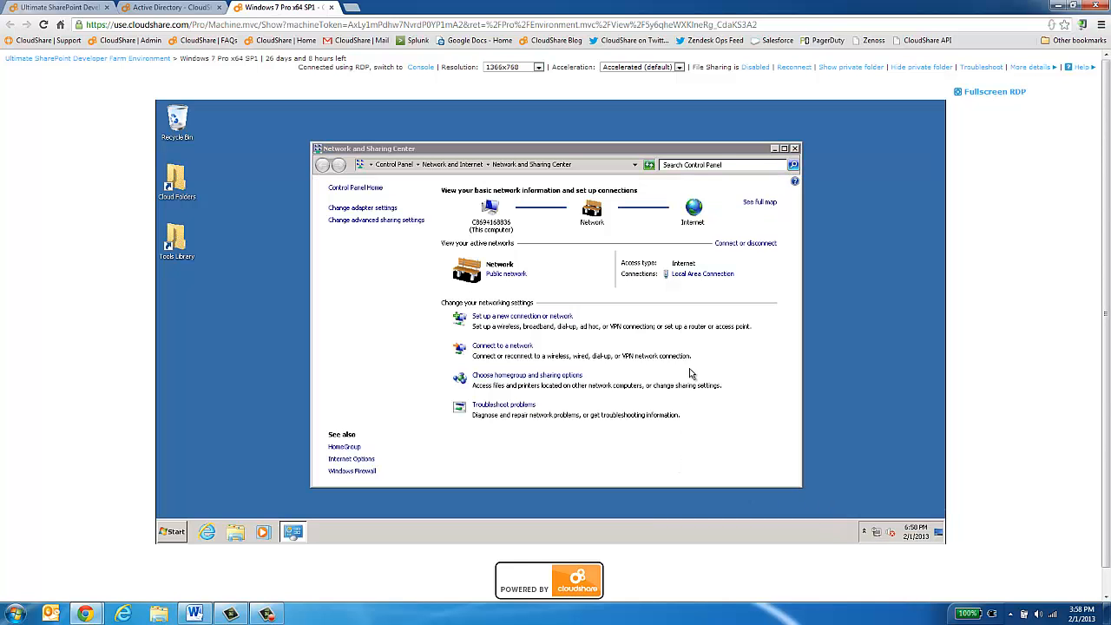
{"action": "left_click", "coordinate": [715, 276]}
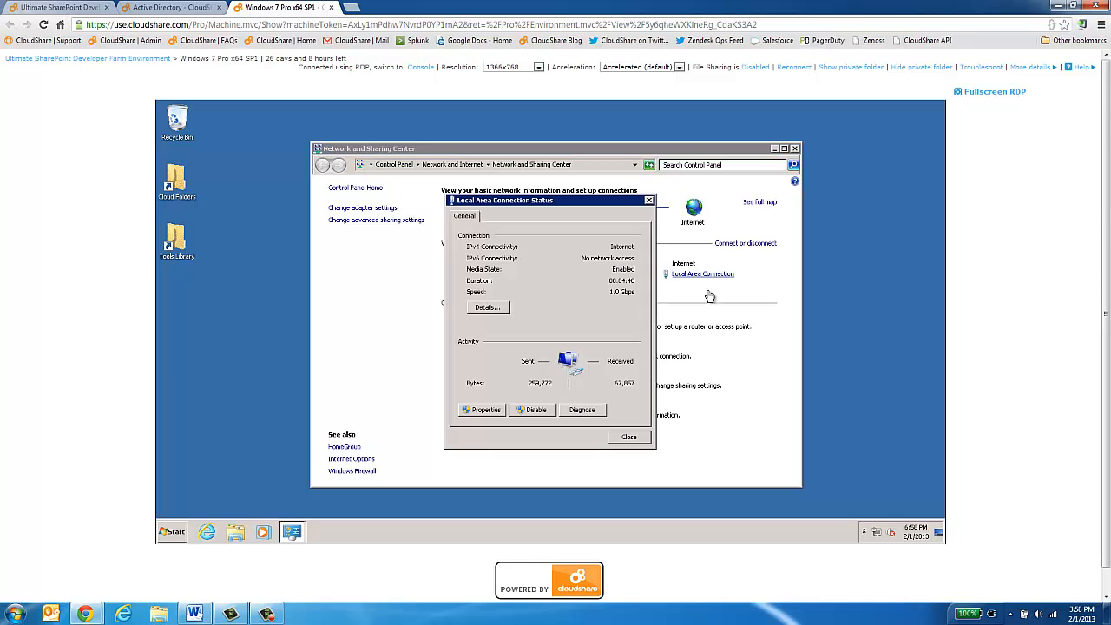
{"action": "left_click", "coordinate": [501, 412]}
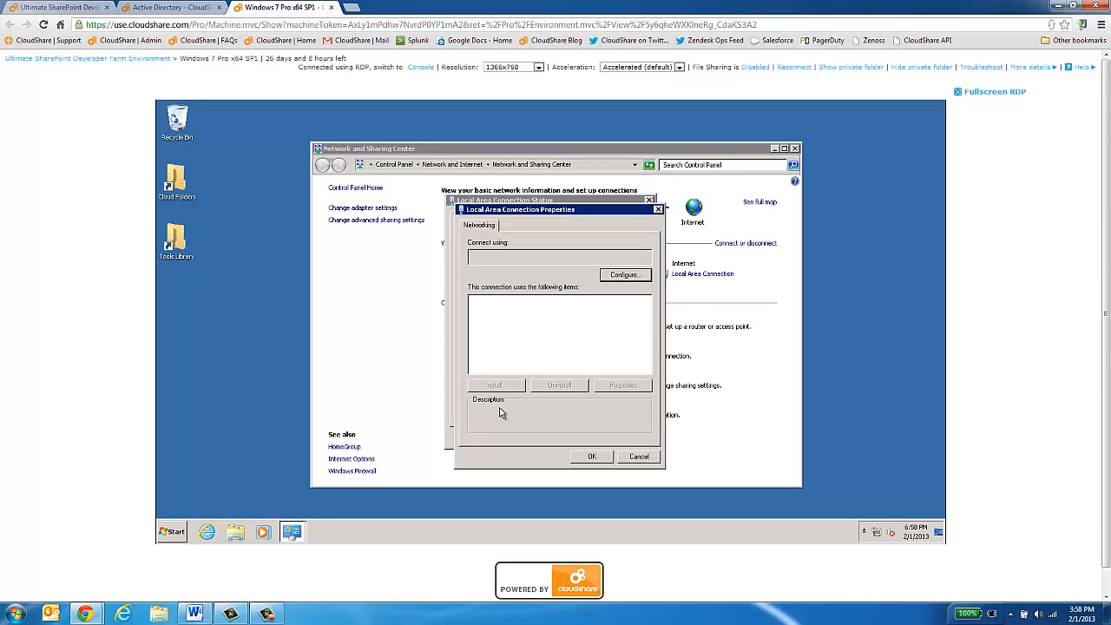
{"action": "double_click", "coordinate": [553, 340]}
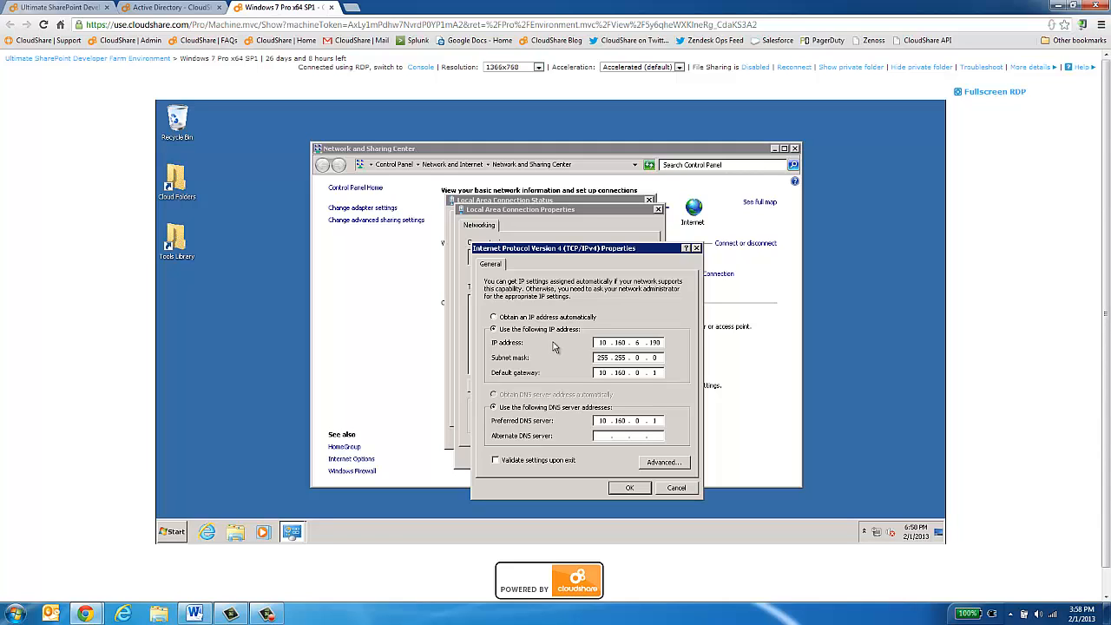
Step: Change the Windows 7 machine's preferred DNS server to the Active Directory machine's IP address, then apply and close the connection dialogs
{"action": "left_click", "coordinate": [171, 7]}
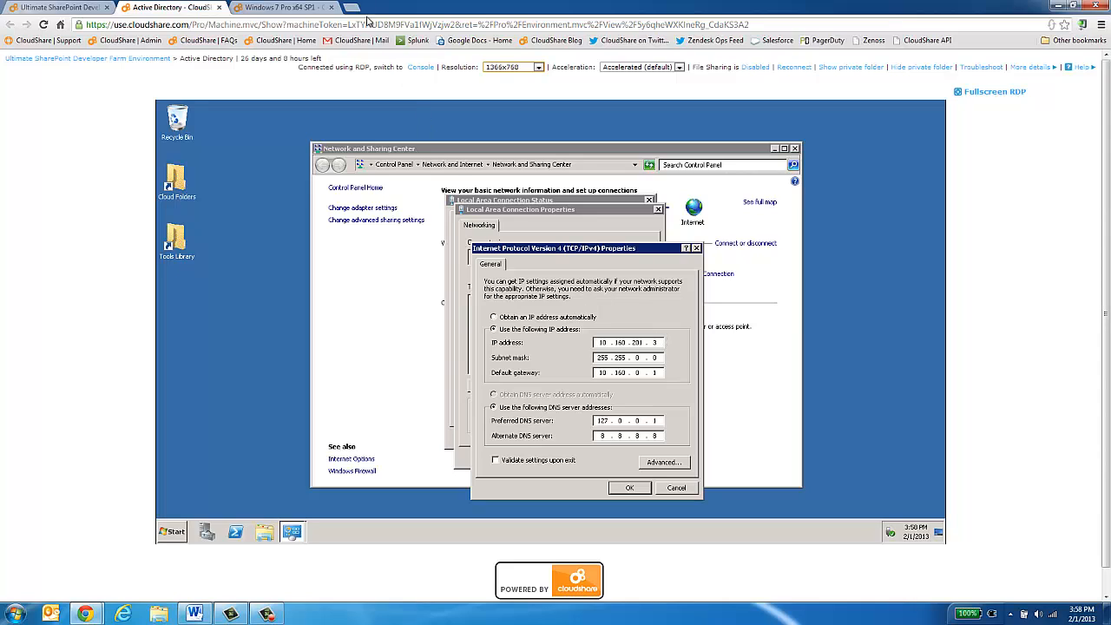
{"action": "left_click", "coordinate": [307, 7]}
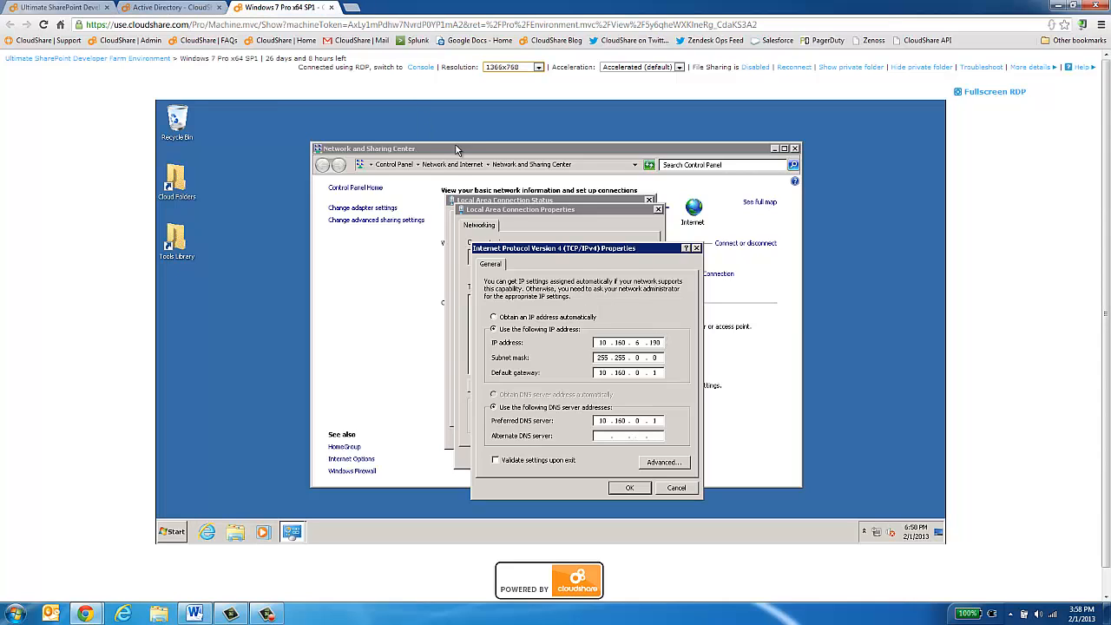
{"action": "double_click", "coordinate": [638, 423]}
{"action": "left_click", "coordinate": [632, 488]}
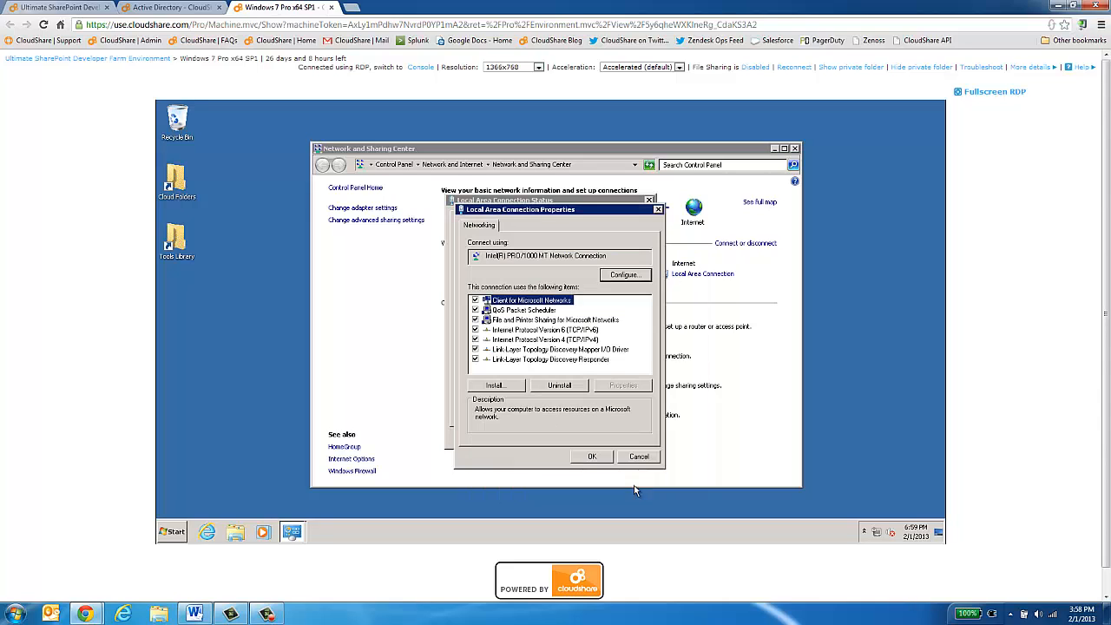
{"action": "left_click", "coordinate": [592, 464]}
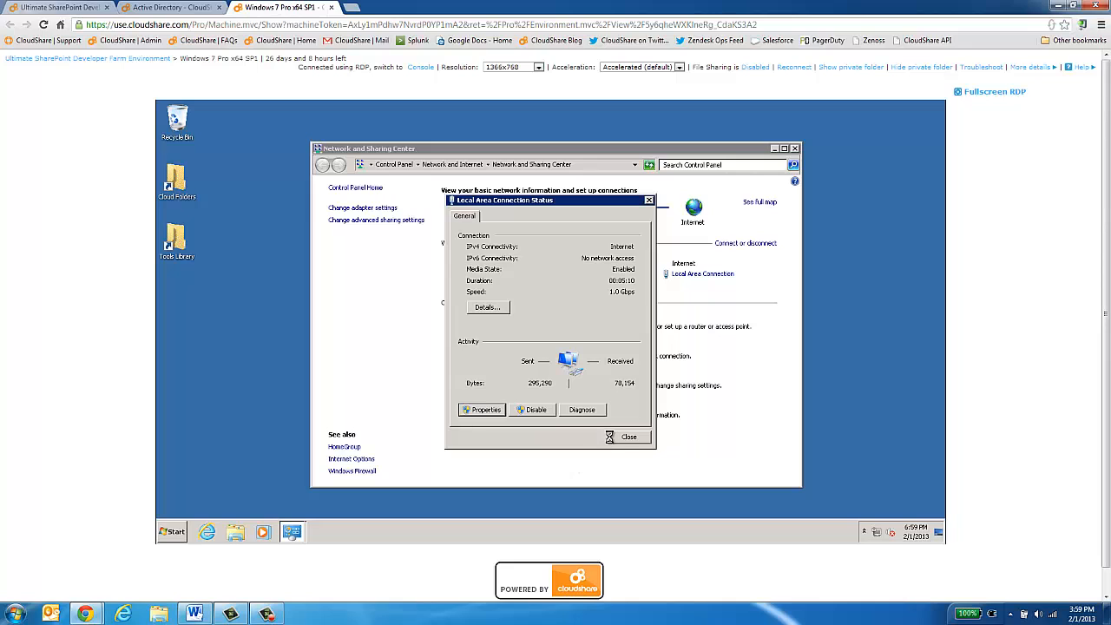
{"action": "left_click", "coordinate": [624, 441]}
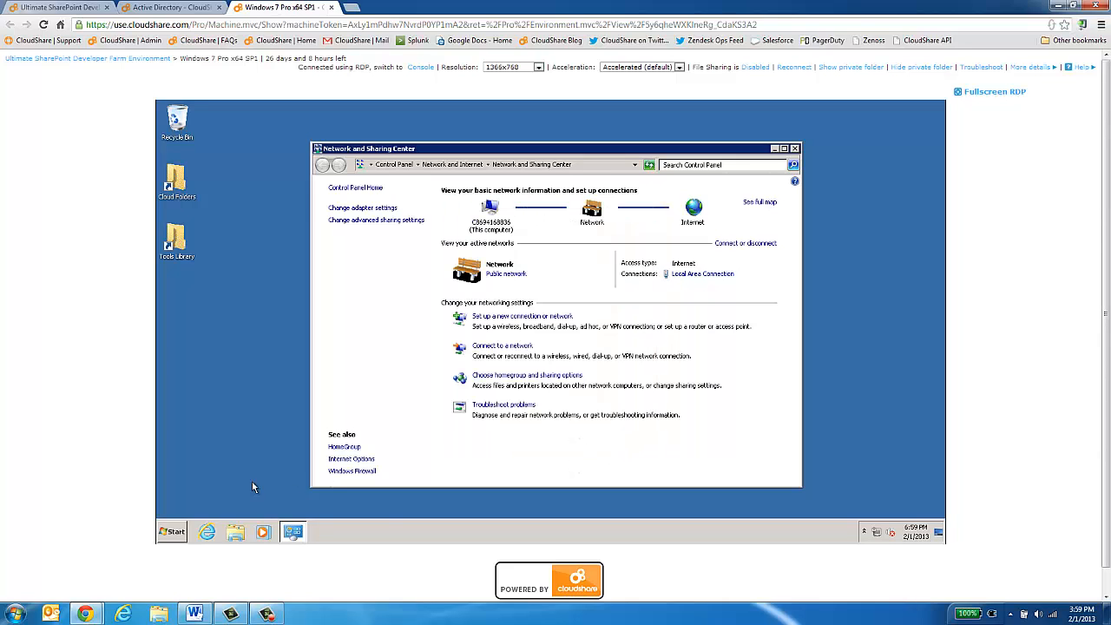
Step: Open the Windows 7 machine's computer name and domain settings from its system properties and switch its membership from workgroup to domain
{"action": "left_click", "coordinate": [174, 532]}
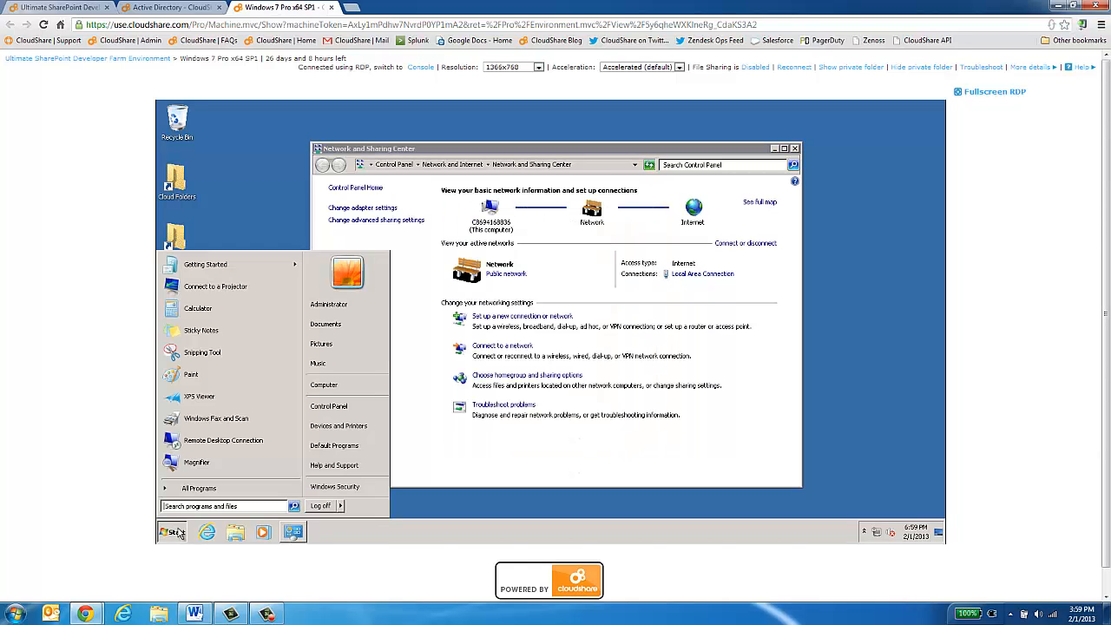
{"action": "right_click", "coordinate": [321, 388]}
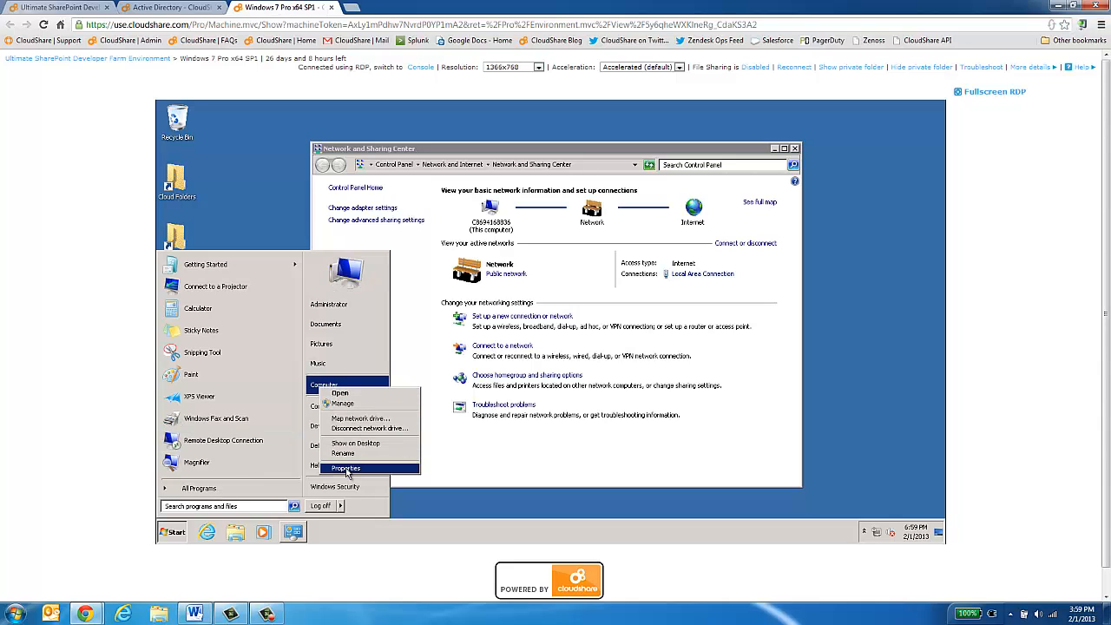
{"action": "left_click", "coordinate": [347, 469]}
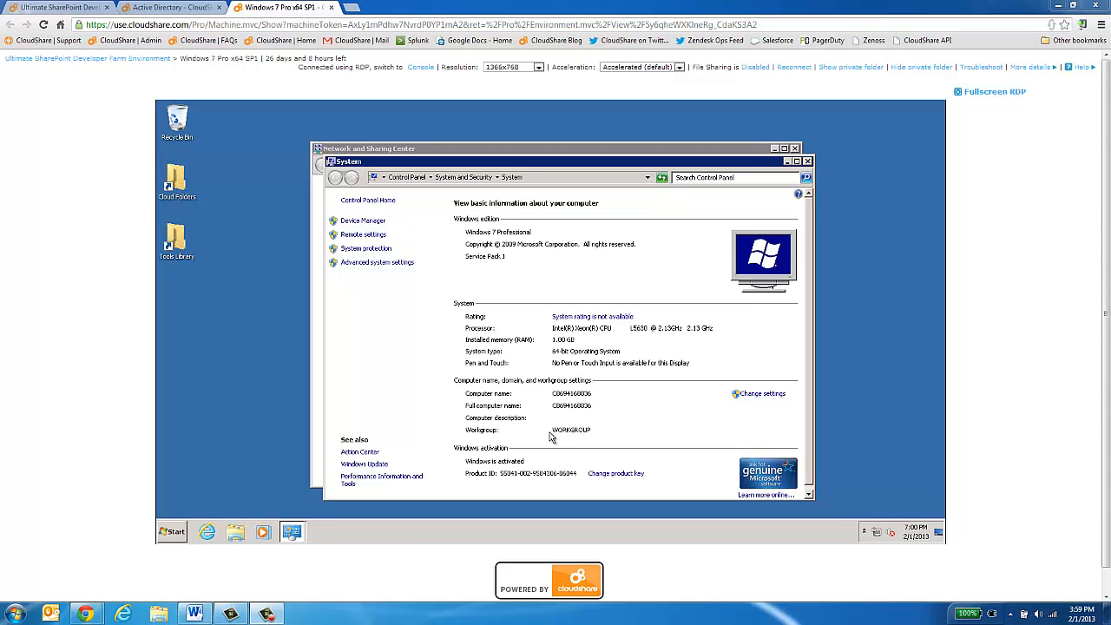
{"action": "left_click", "coordinate": [763, 394]}
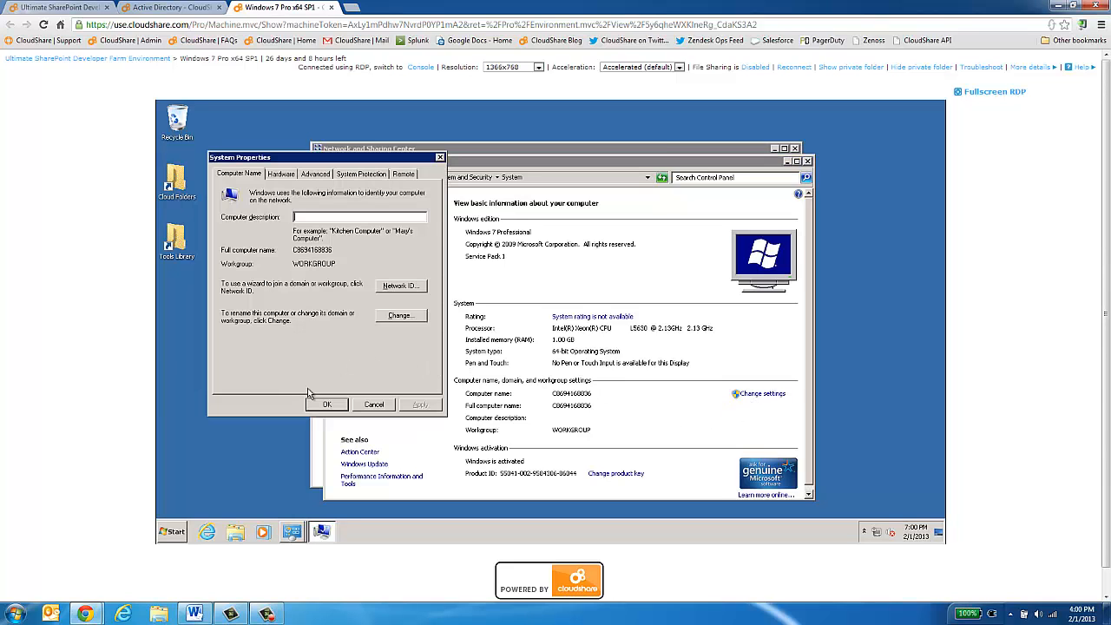
{"action": "left_click", "coordinate": [397, 316]}
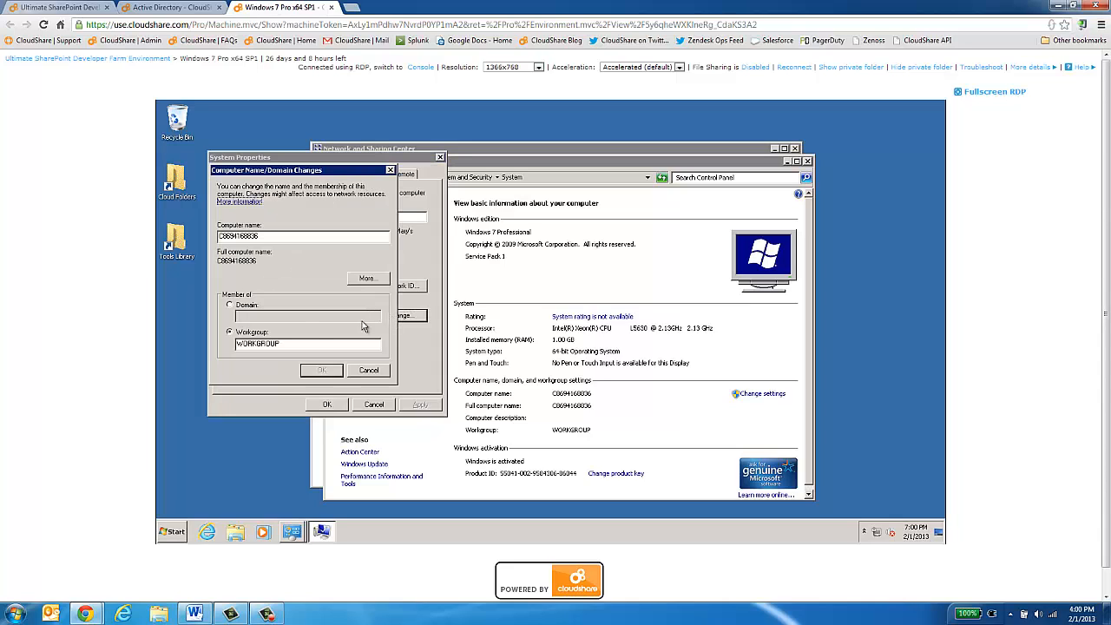
{"action": "left_click", "coordinate": [229, 306]}
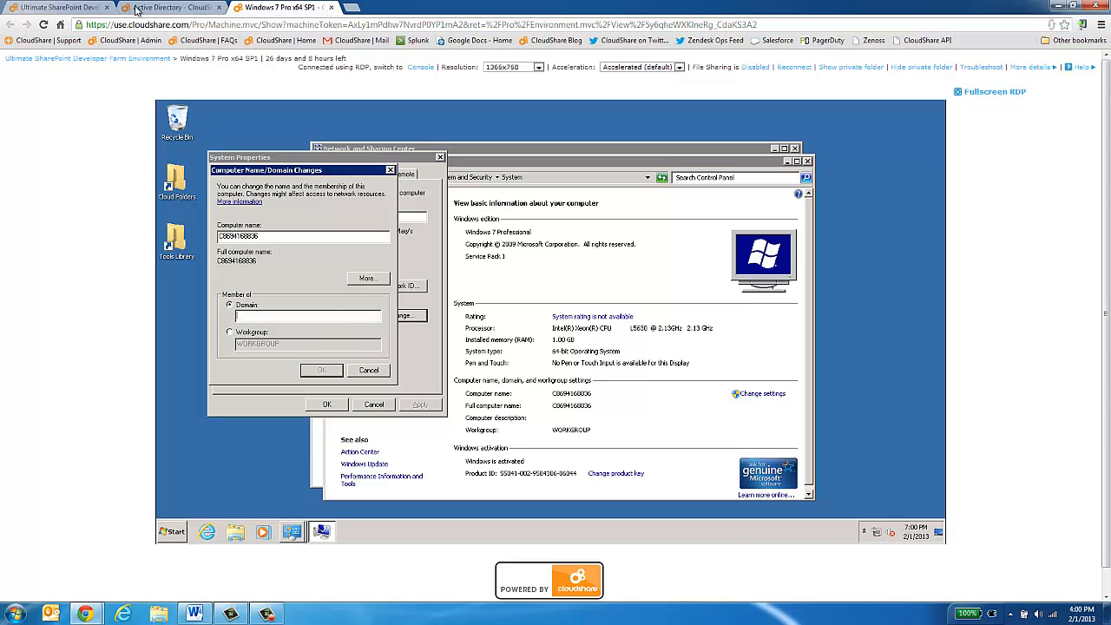
Step: Show the Active Directory machine's details and credentials on the environment page and highlight the domain part of the auto-login name
{"action": "left_click", "coordinate": [78, 7]}
{"action": "scroll", "coordinate": [329, 279], "scroll_direction": "up", "scroll_amount": 3}
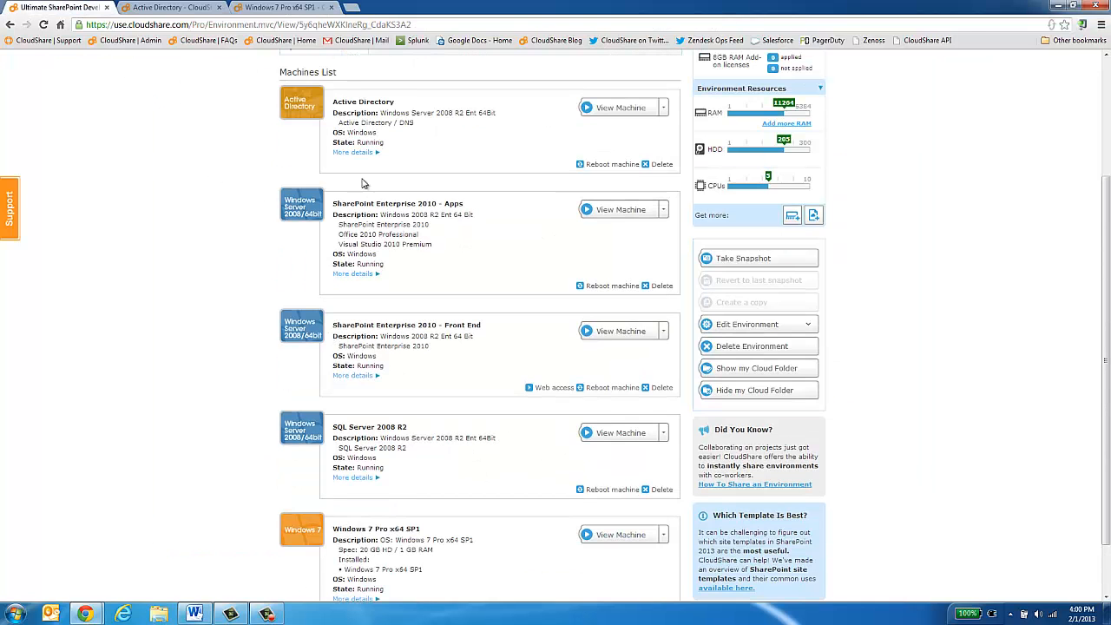
{"action": "left_click", "coordinate": [364, 154]}
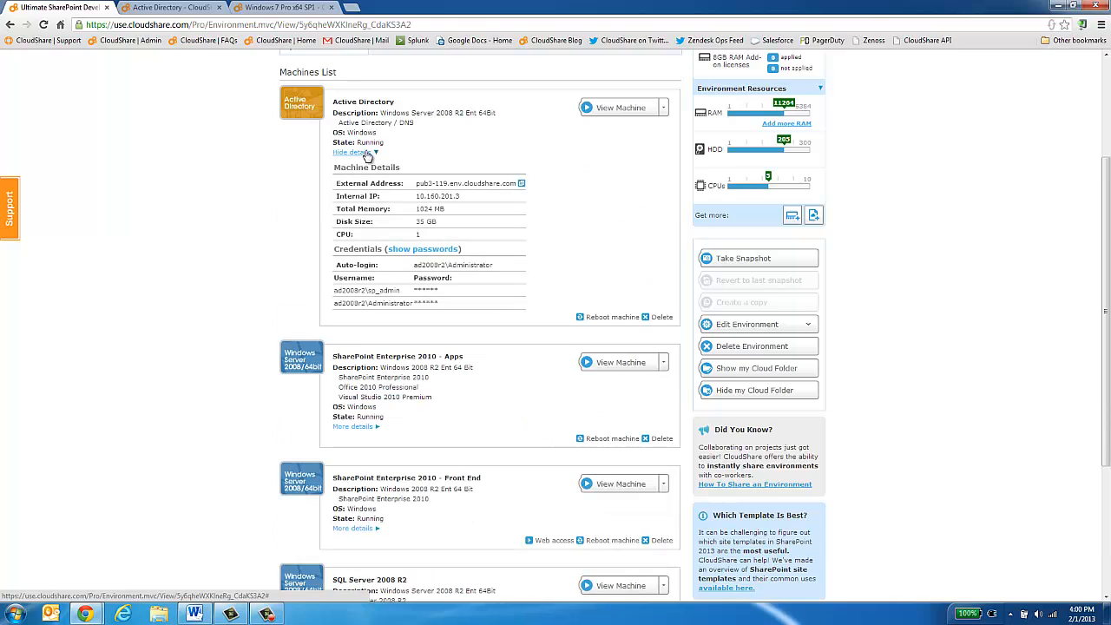
{"action": "left_click", "coordinate": [434, 251]}
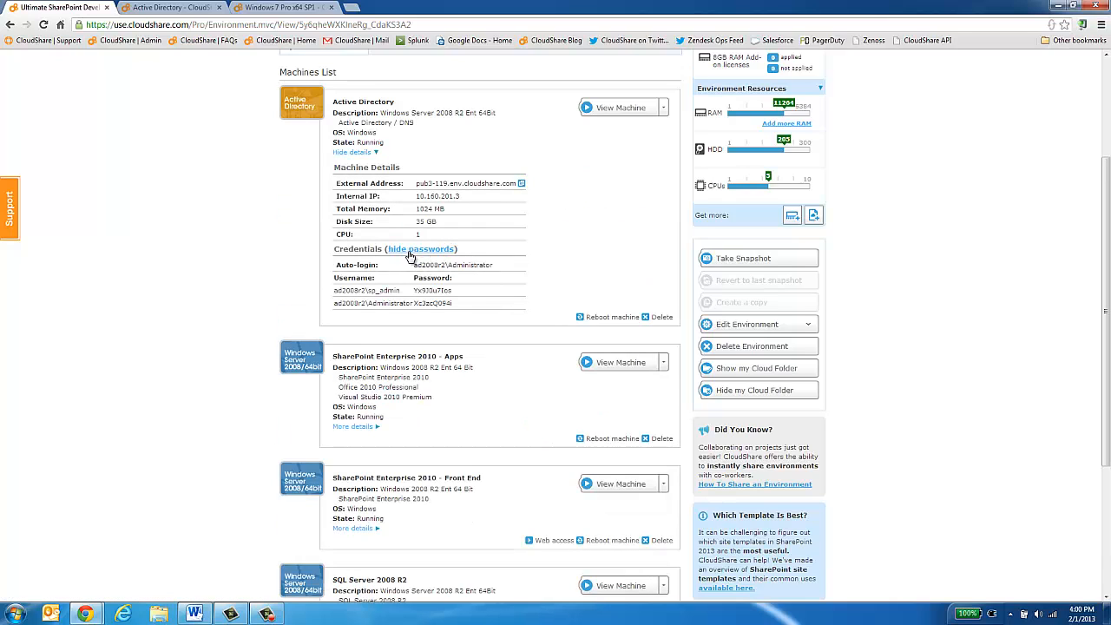
{"action": "double_click", "coordinate": [427, 264]}
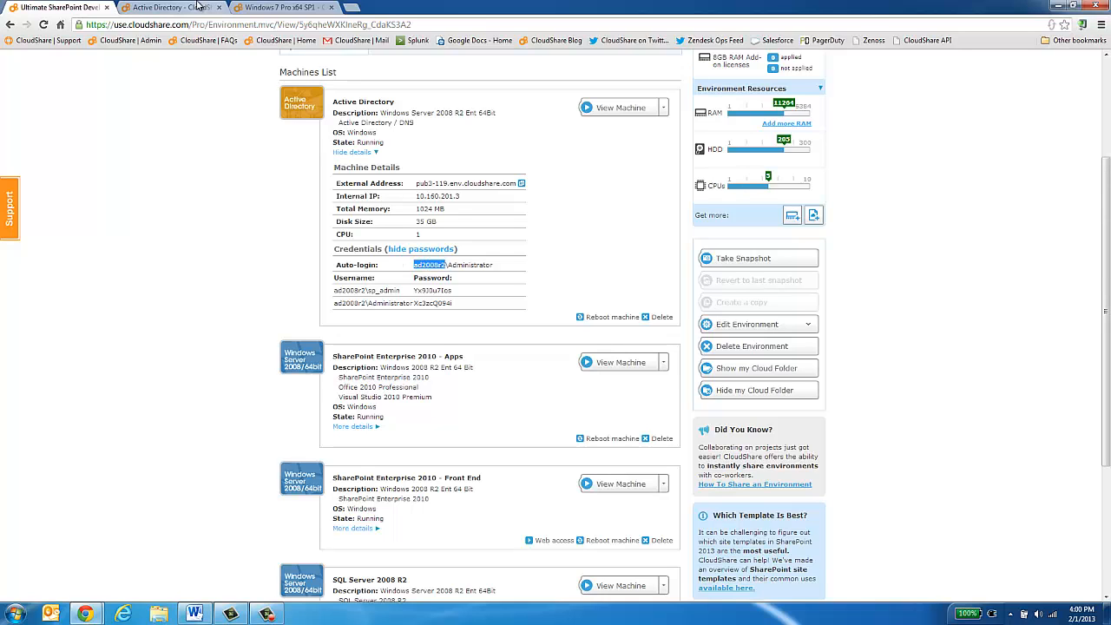
Step: Enter AD2008R2.LOC as the Windows 7 machine's domain and submit the membership change
{"action": "left_click", "coordinate": [198, 6]}
{"action": "left_click", "coordinate": [267, 8]}
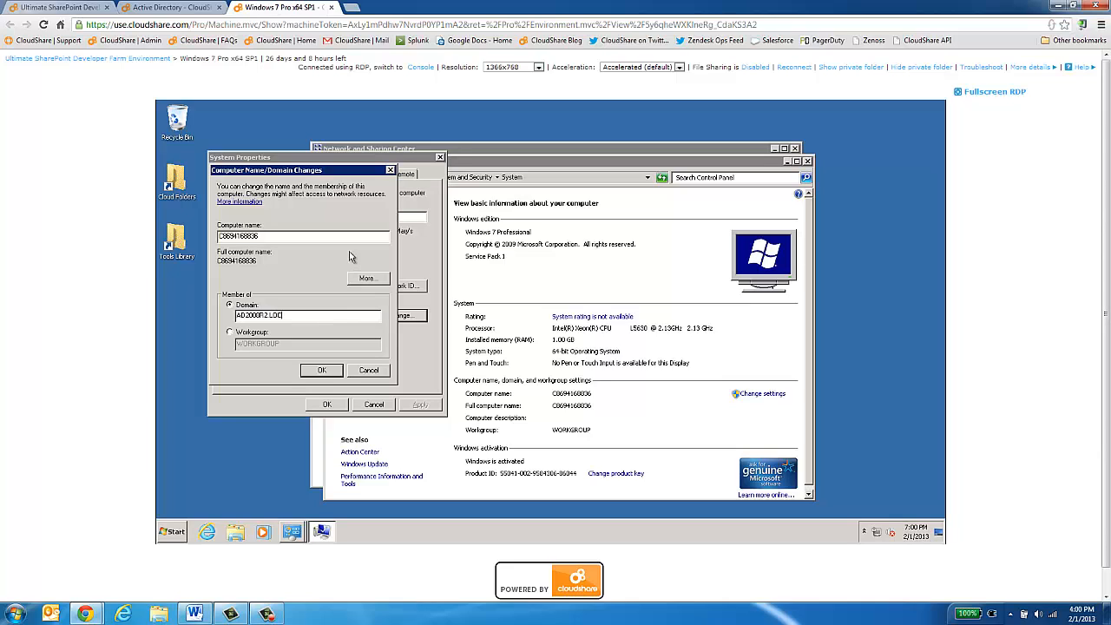
{"action": "left_click", "coordinate": [322, 370]}
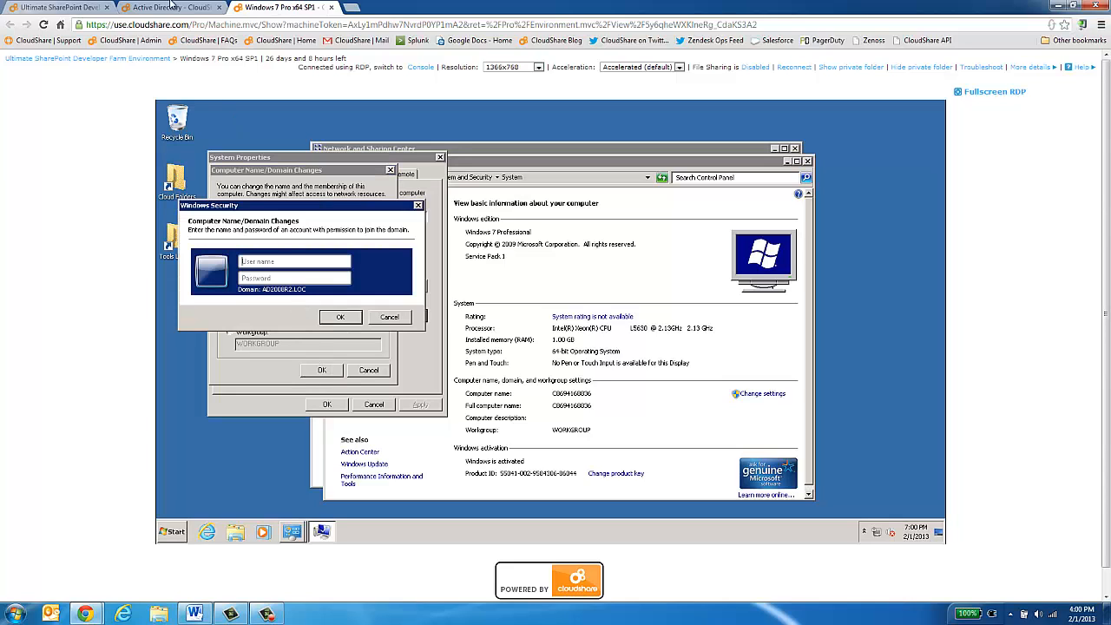
Step: Copy the domain Administrator username from the Active Directory machine's credentials on the environment page
{"action": "left_click", "coordinate": [61, 7]}
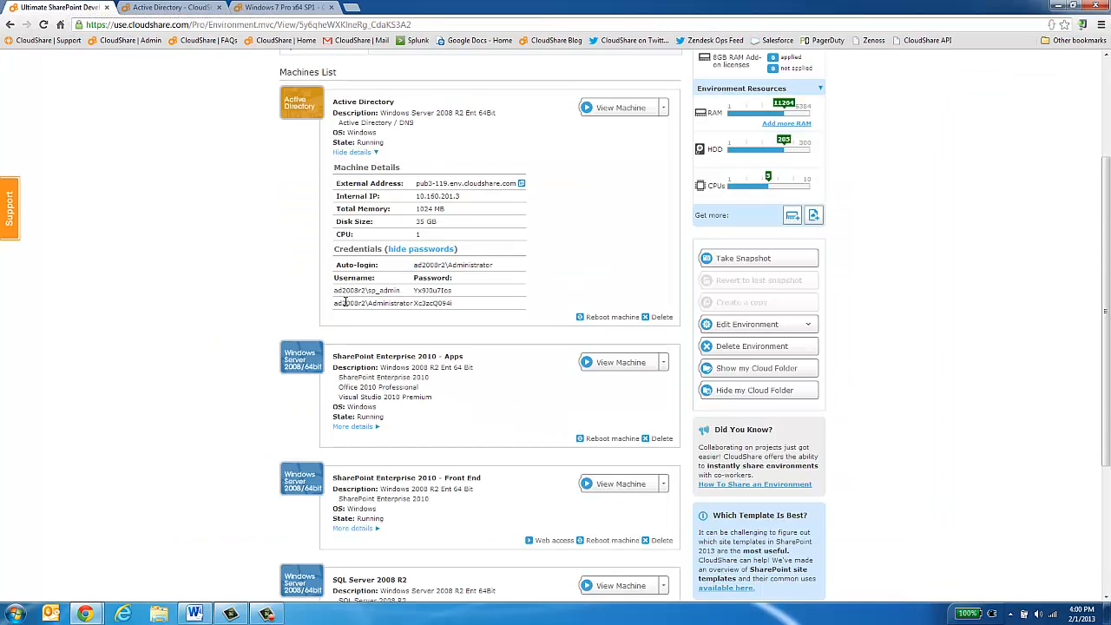
{"action": "left_click_drag", "start_coordinate": [354, 302], "coordinate": [414, 303]}
{"action": "key", "text": "ctrl+c"}
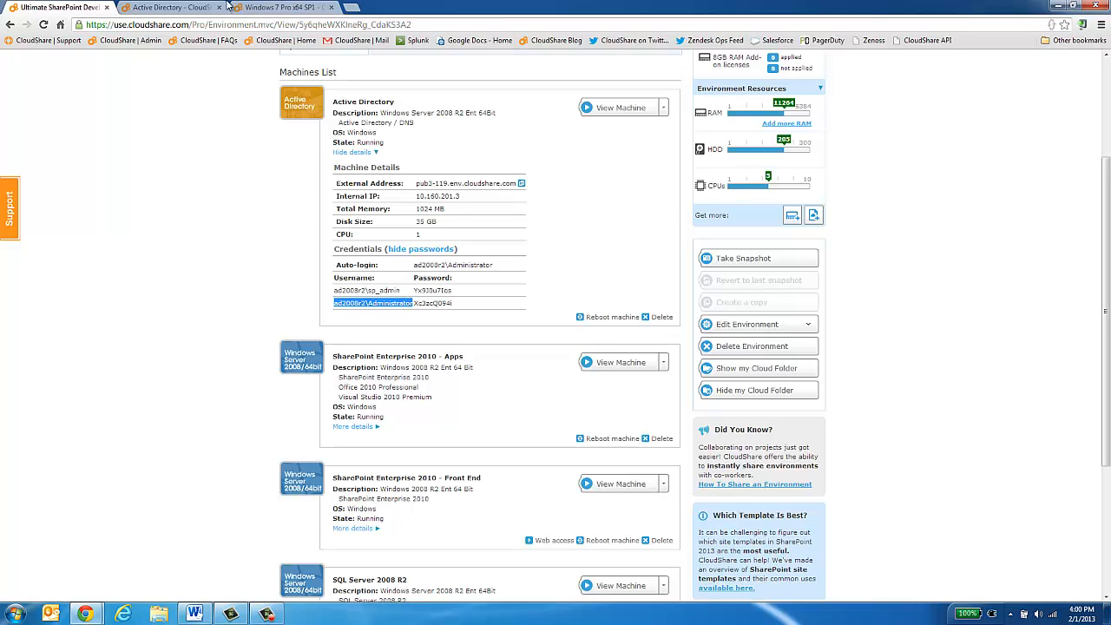
Step: Paste the copied domain Administrator username into the Windows 7 machine's domain join credentials prompt
{"action": "left_click", "coordinate": [276, 9]}
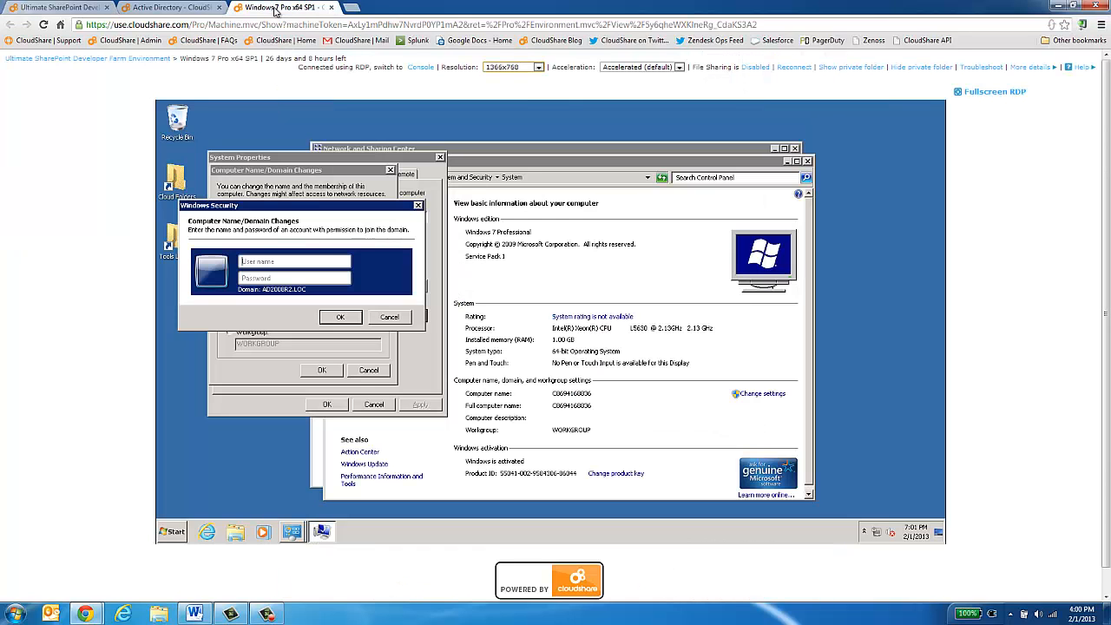
{"action": "left_click", "coordinate": [258, 260]}
{"action": "key", "text": "ctrl+v"}
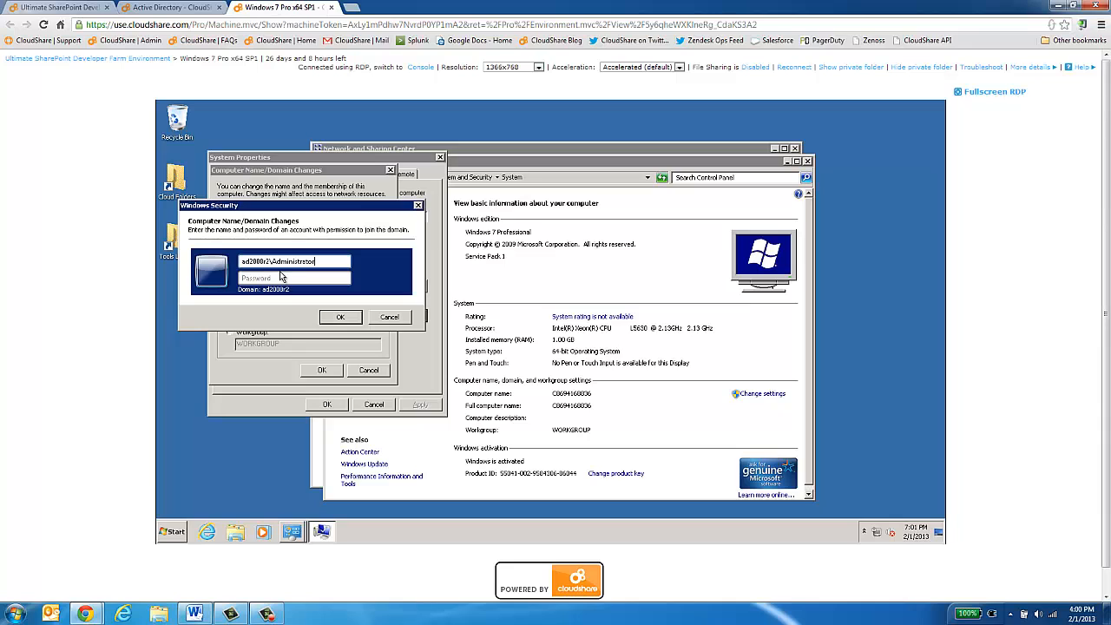
Step: Copy the domain Administrator password from the Active Directory machine's credentials, paste it into the Windows 7 domain join prompt, and submit it
{"action": "left_click", "coordinate": [87, 10]}
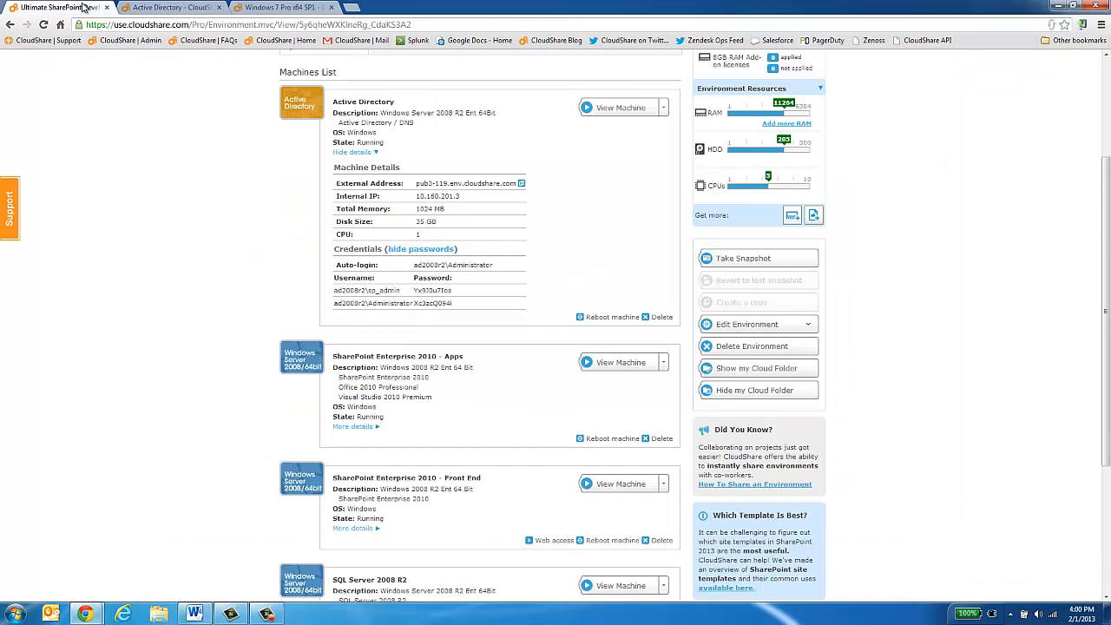
{"action": "double_click", "coordinate": [426, 302]}
{"action": "left_click", "coordinate": [290, 8]}
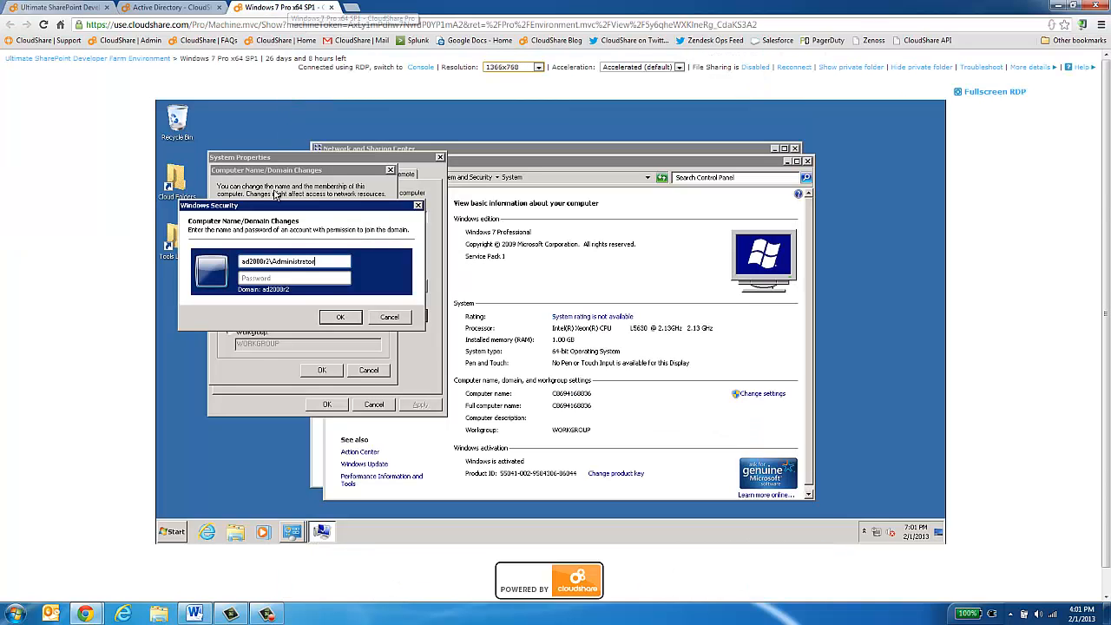
{"action": "left_click", "coordinate": [257, 278]}
{"action": "key", "text": "ctrl+v"}
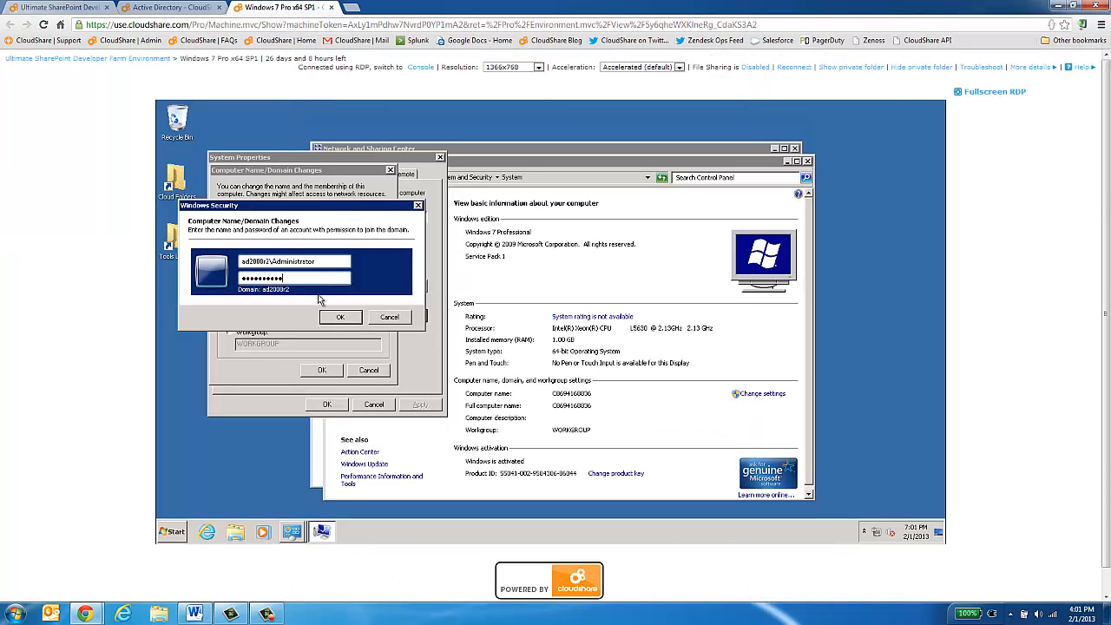
{"action": "left_click", "coordinate": [336, 318]}
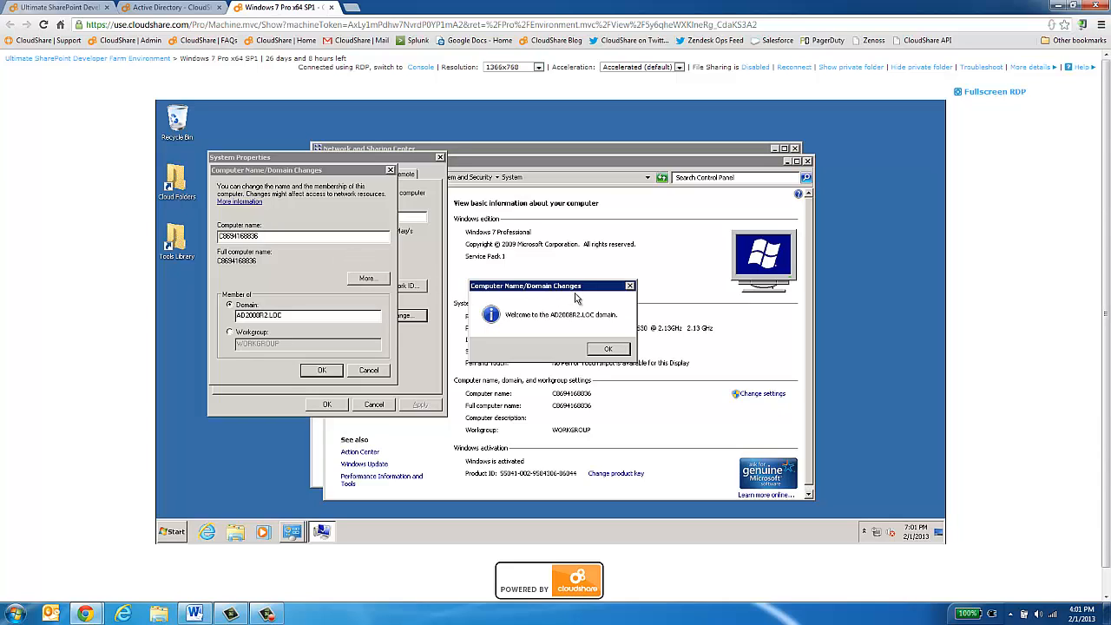
Step: Close the open system windows, restart the Windows 7 machine to apply the domain membership, and switch its connection to Console
{"action": "left_click", "coordinate": [607, 350]}
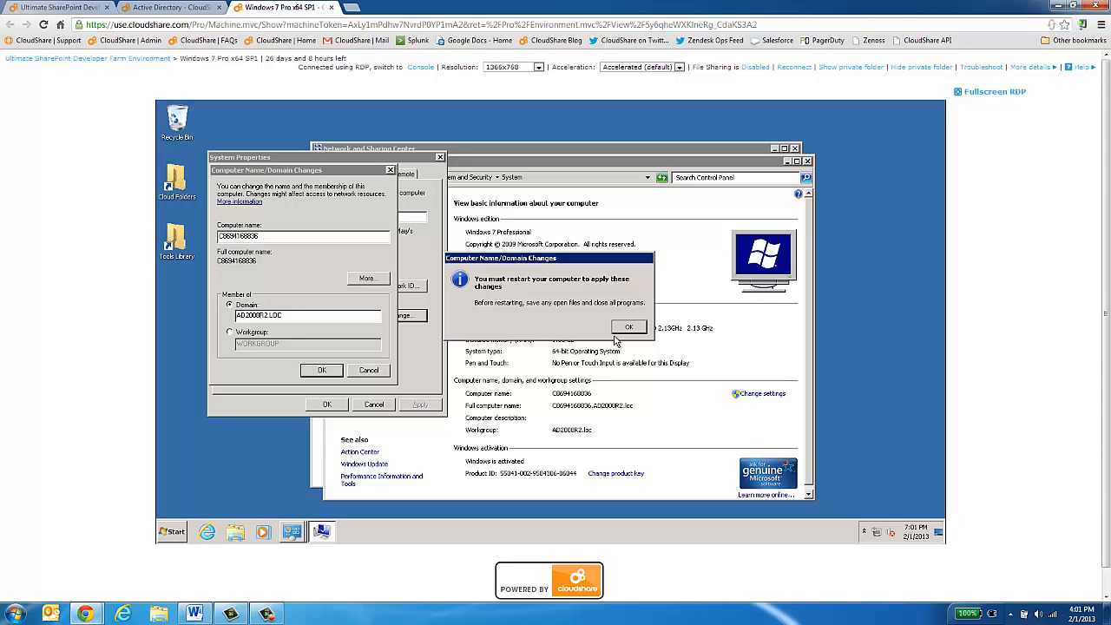
{"action": "left_click", "coordinate": [628, 329]}
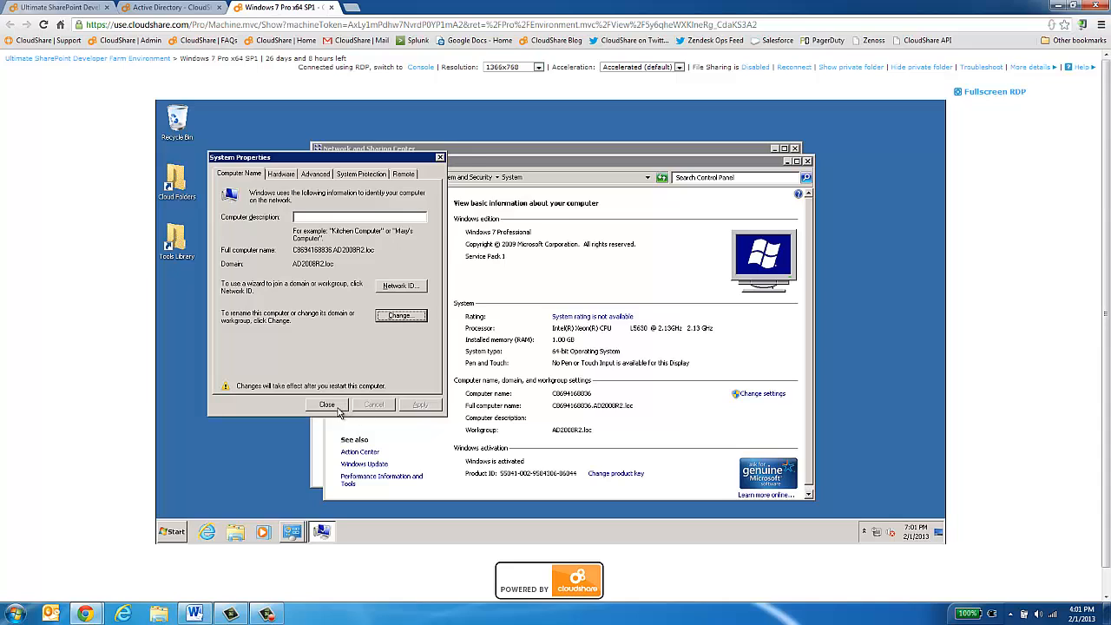
{"action": "left_click", "coordinate": [327, 404]}
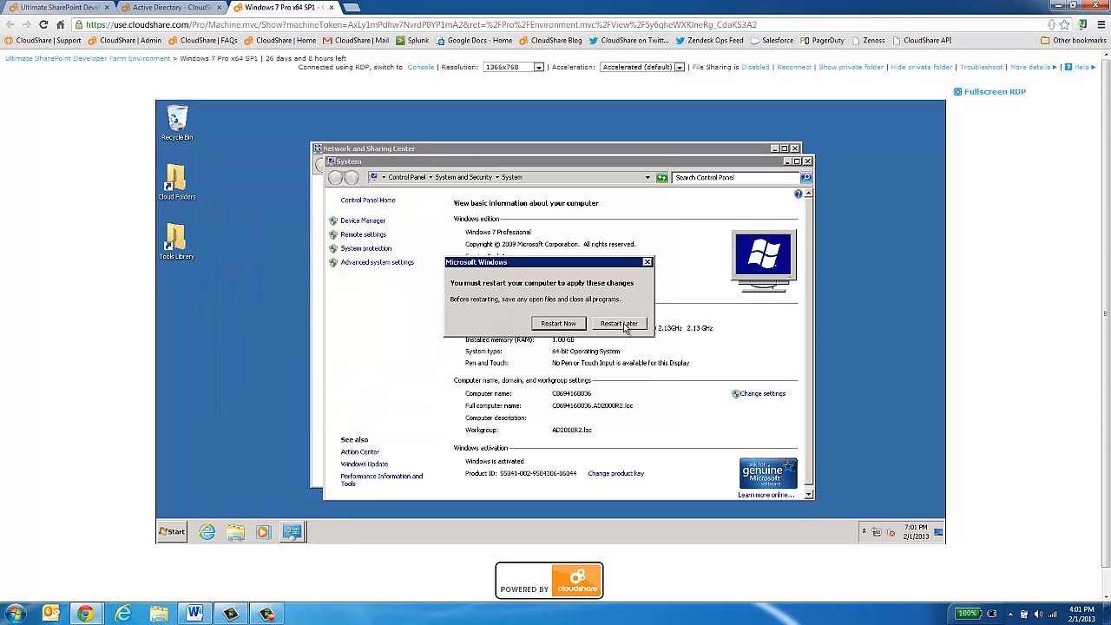
{"action": "left_click", "coordinate": [807, 162]}
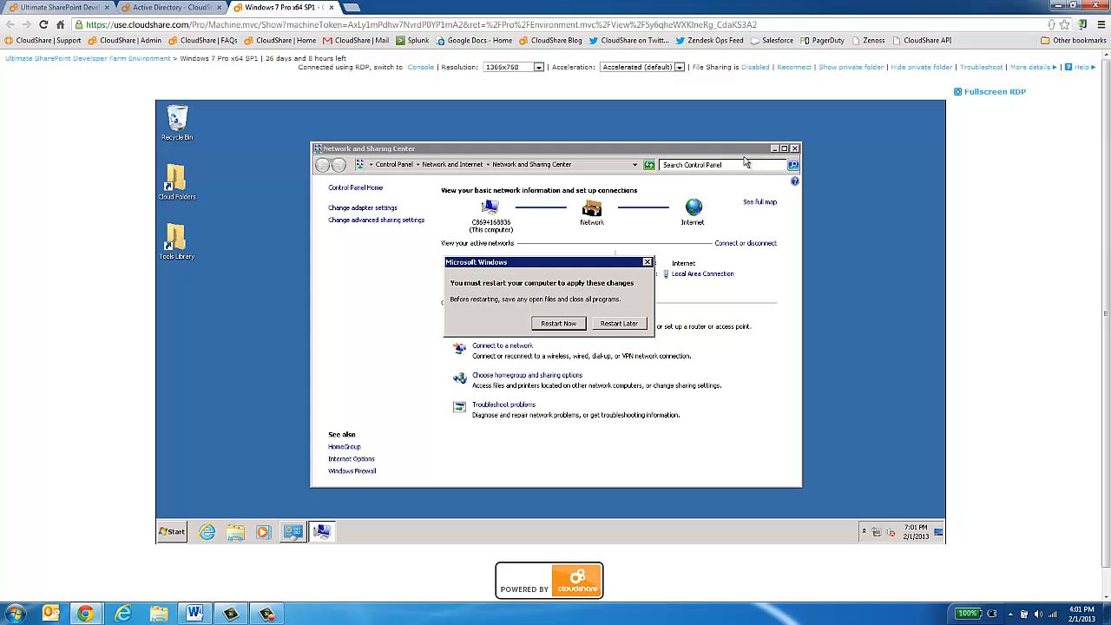
{"action": "left_click", "coordinate": [795, 151]}
{"action": "left_click", "coordinate": [561, 325]}
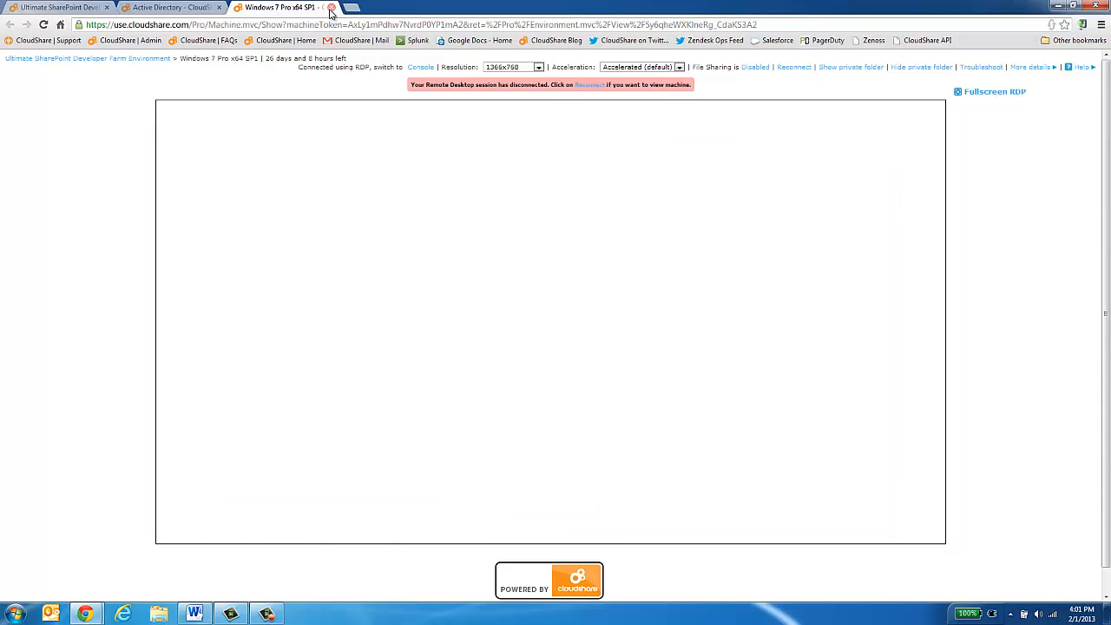
{"action": "left_click", "coordinate": [422, 69]}
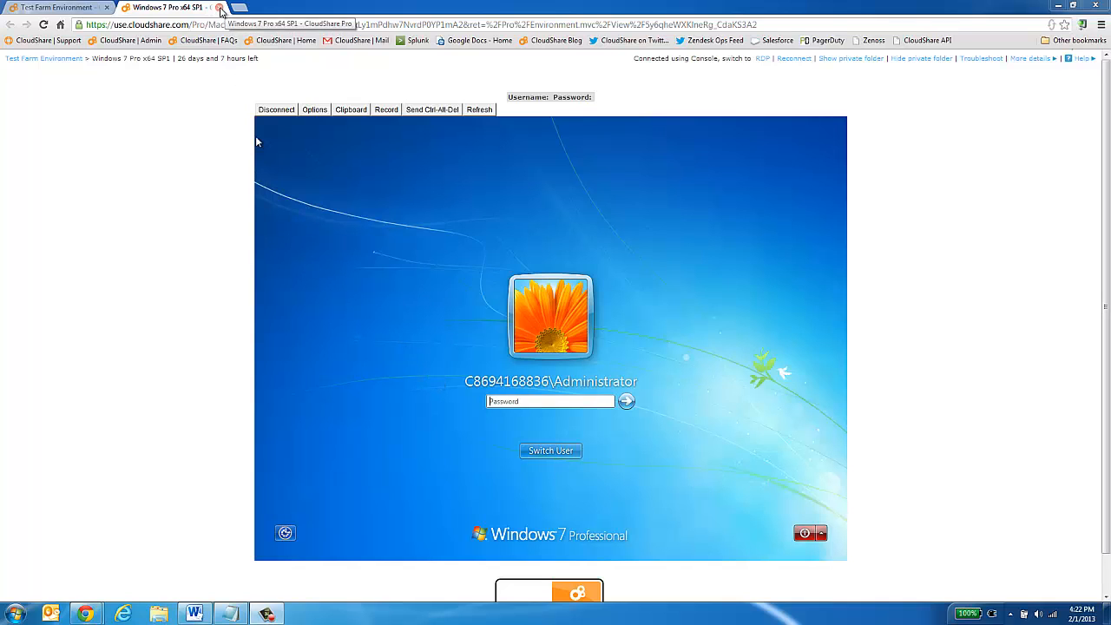
Step: Close the Windows 7 machine's view and open the domain editing page of Test Farm Environment
{"action": "left_click", "coordinate": [220, 7]}
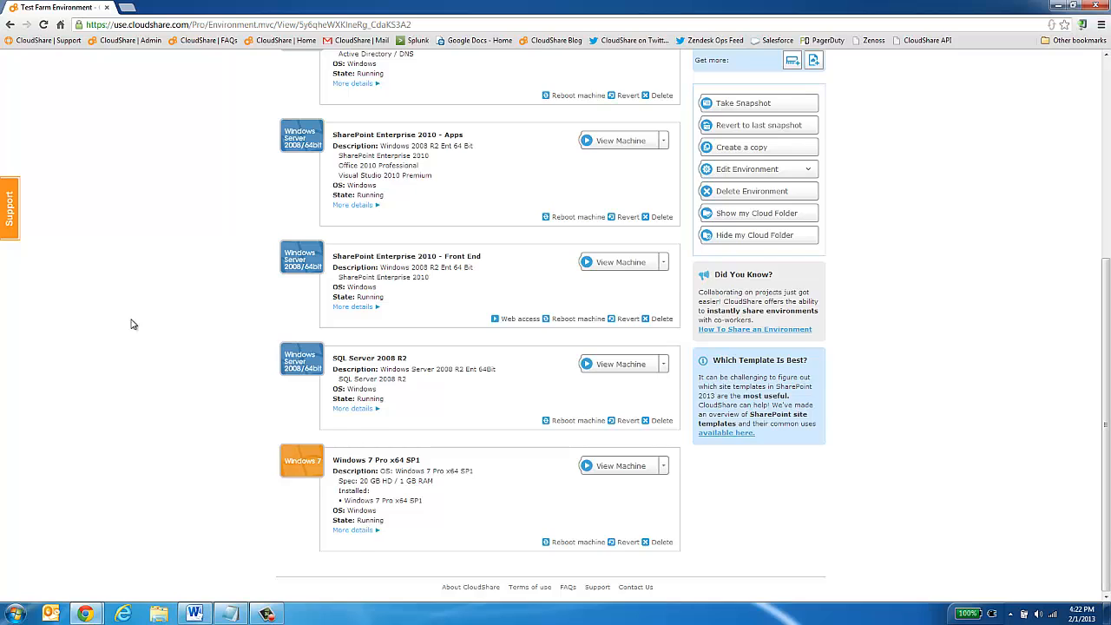
{"action": "scroll", "coordinate": [131, 322], "scroll_direction": "up", "scroll_amount": 4}
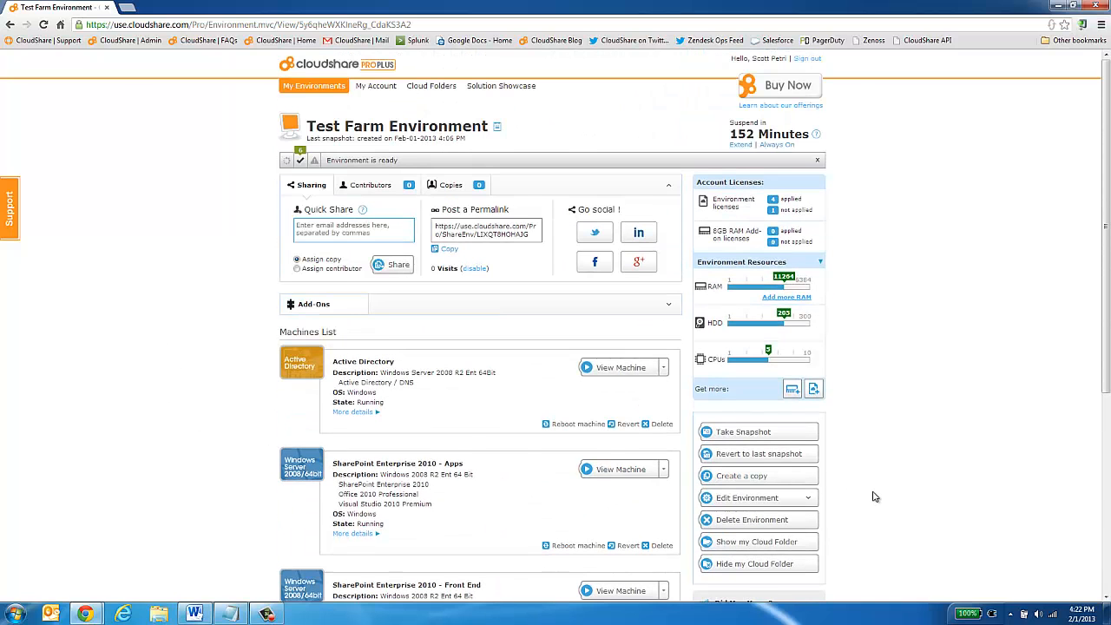
{"action": "scroll", "coordinate": [870, 494], "scroll_direction": "down", "scroll_amount": 2}
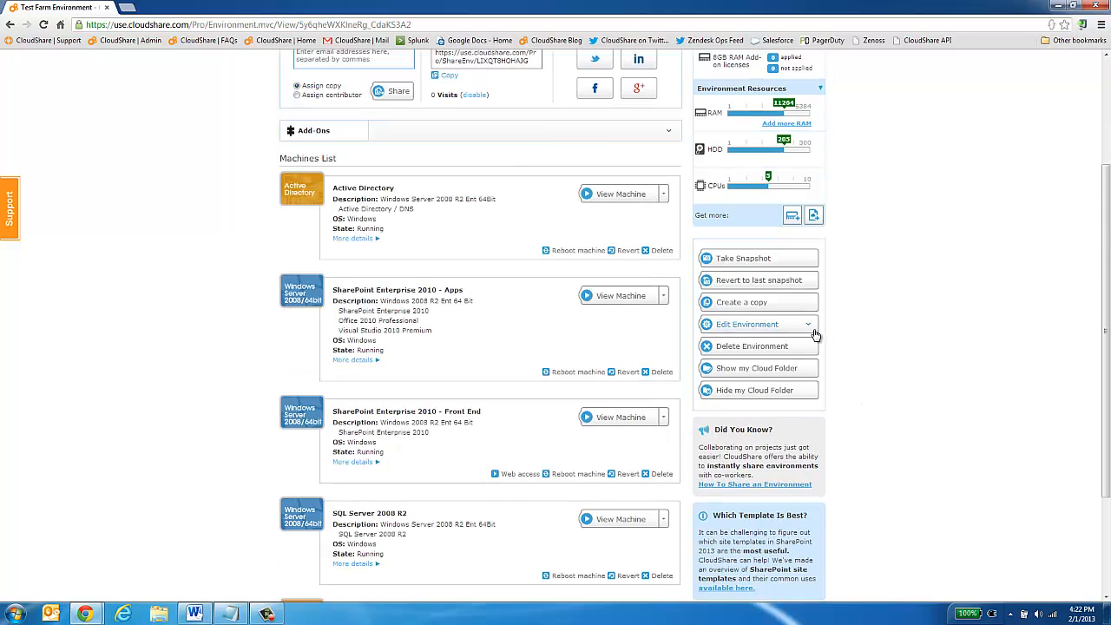
{"action": "left_click", "coordinate": [807, 326]}
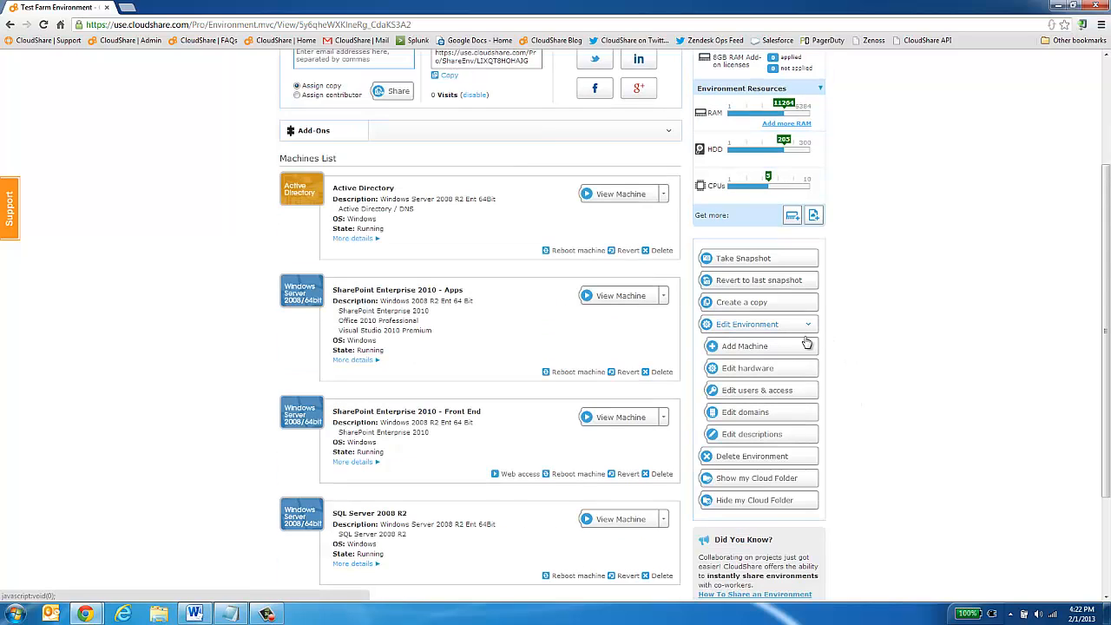
{"action": "left_click", "coordinate": [793, 418]}
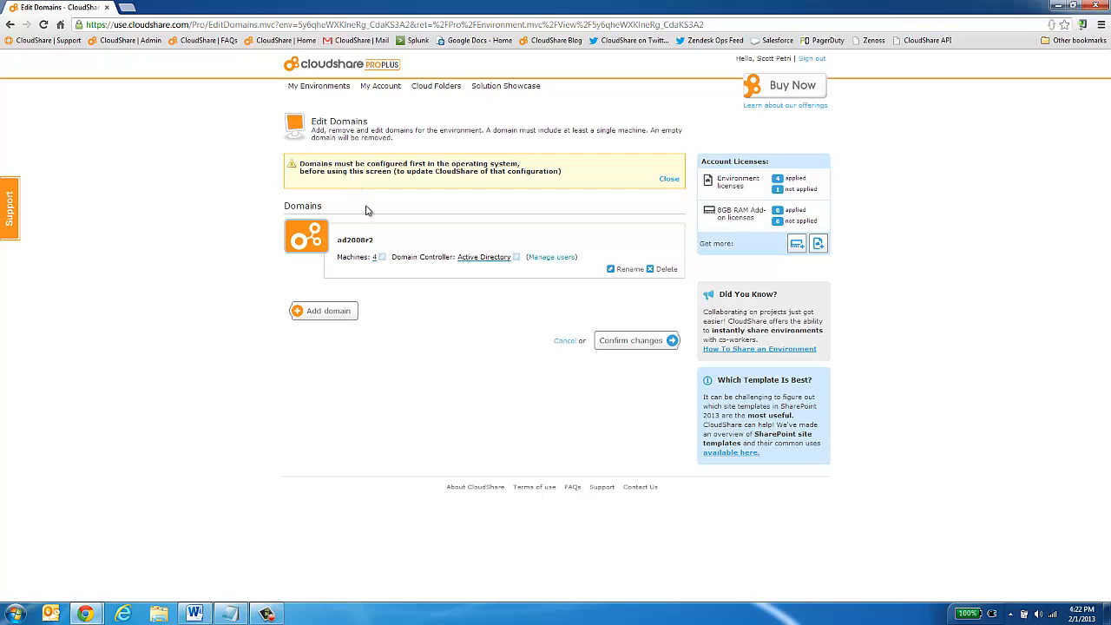
Step: Add the Windows 7 Pro x64 SP1 machine to the ad2008r2 domain's machines
{"action": "left_click", "coordinate": [382, 258]}
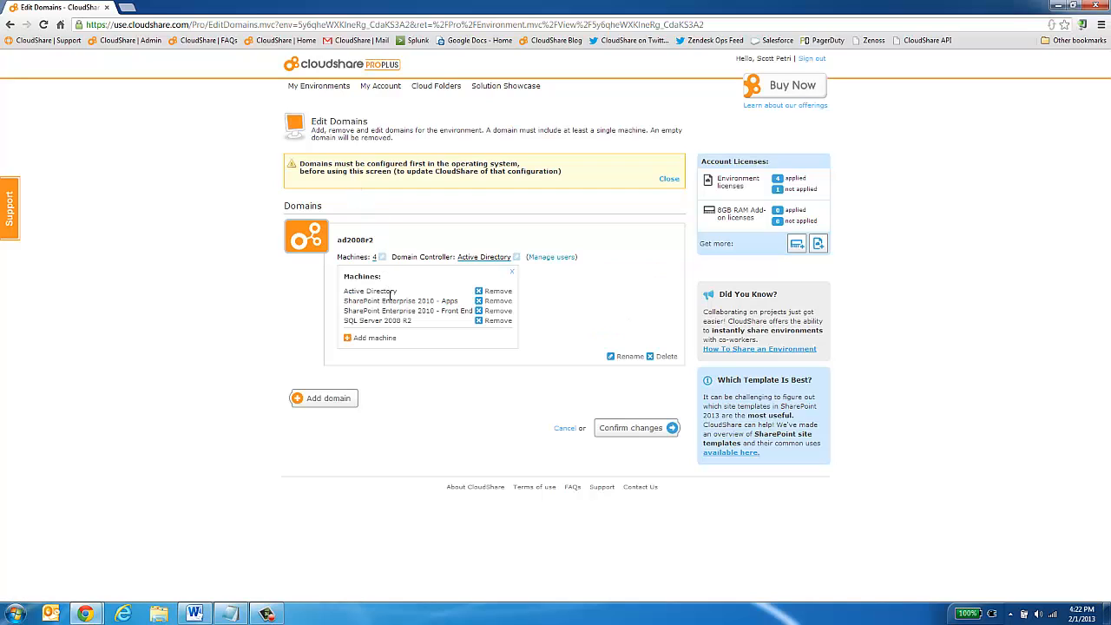
{"action": "left_click", "coordinate": [384, 340]}
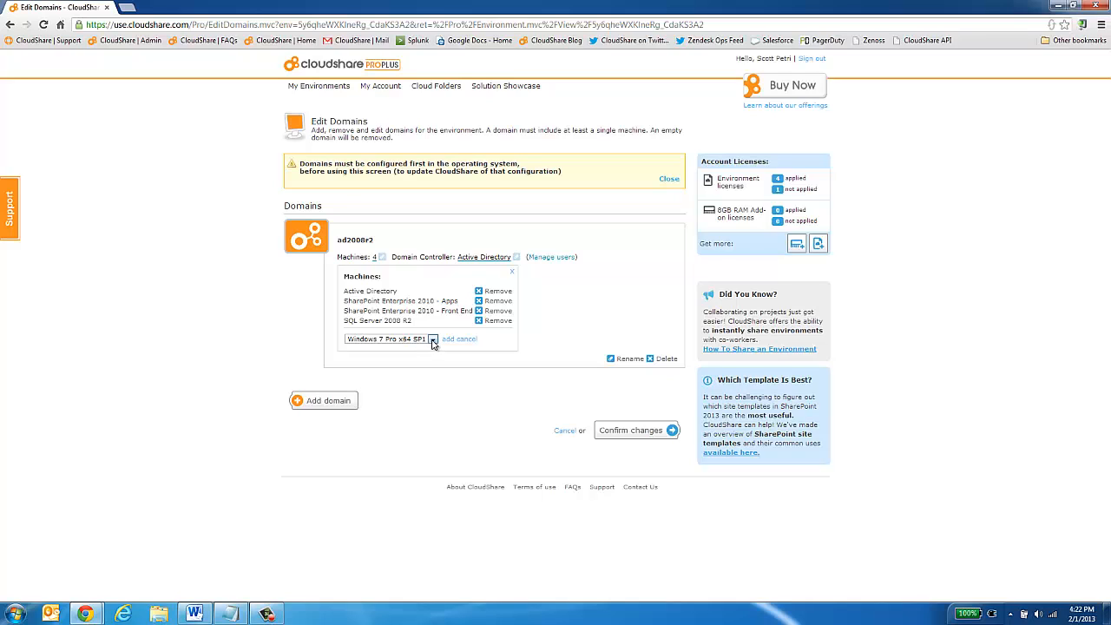
{"action": "left_click", "coordinate": [434, 339]}
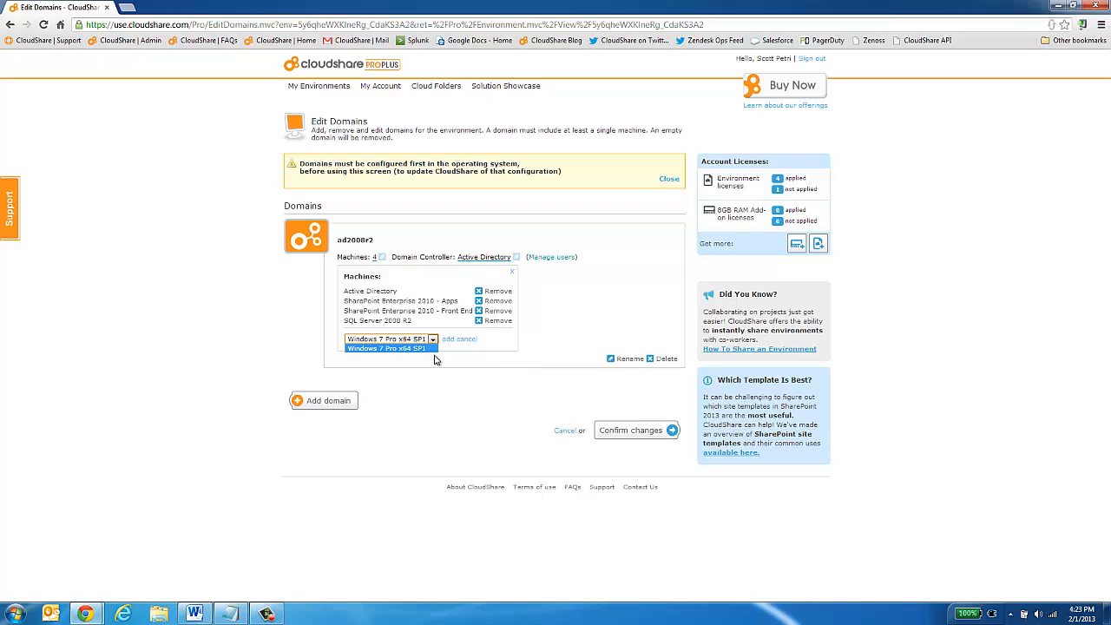
{"action": "left_click", "coordinate": [433, 341]}
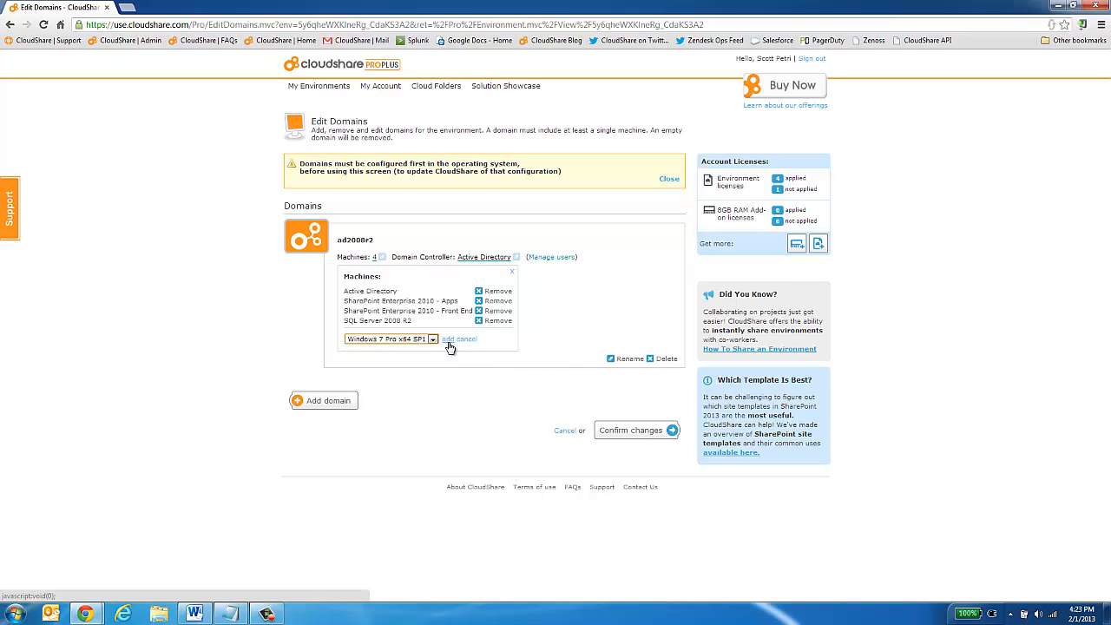
{"action": "left_click", "coordinate": [448, 342]}
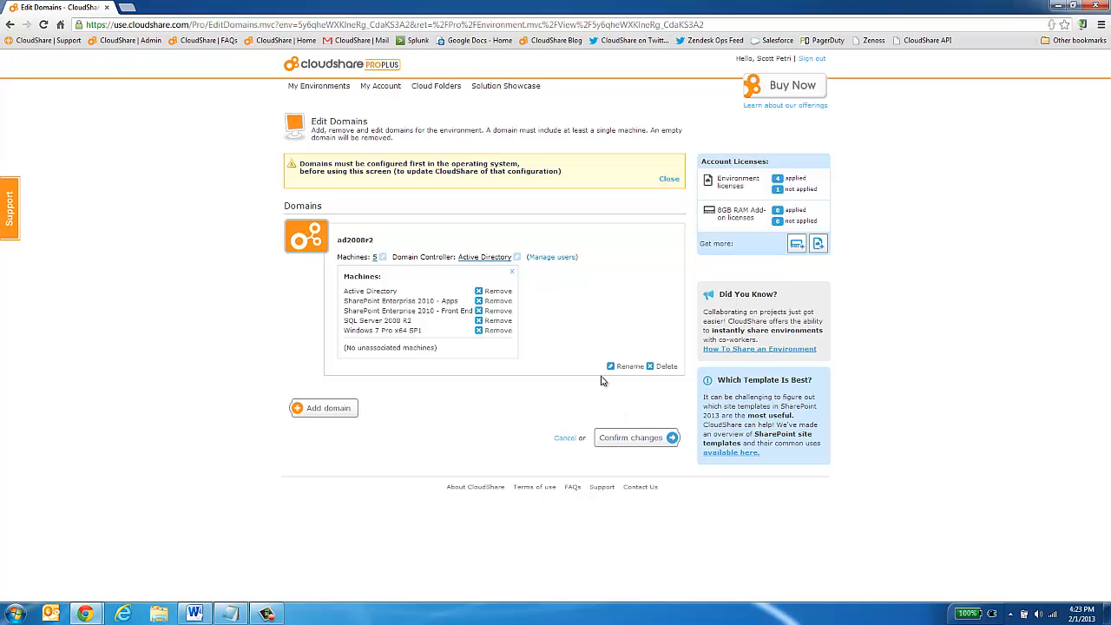
Step: Check the domain controller selection for ad2008r2, and confirm and save the environment's domain changes
{"action": "left_click", "coordinate": [517, 258]}
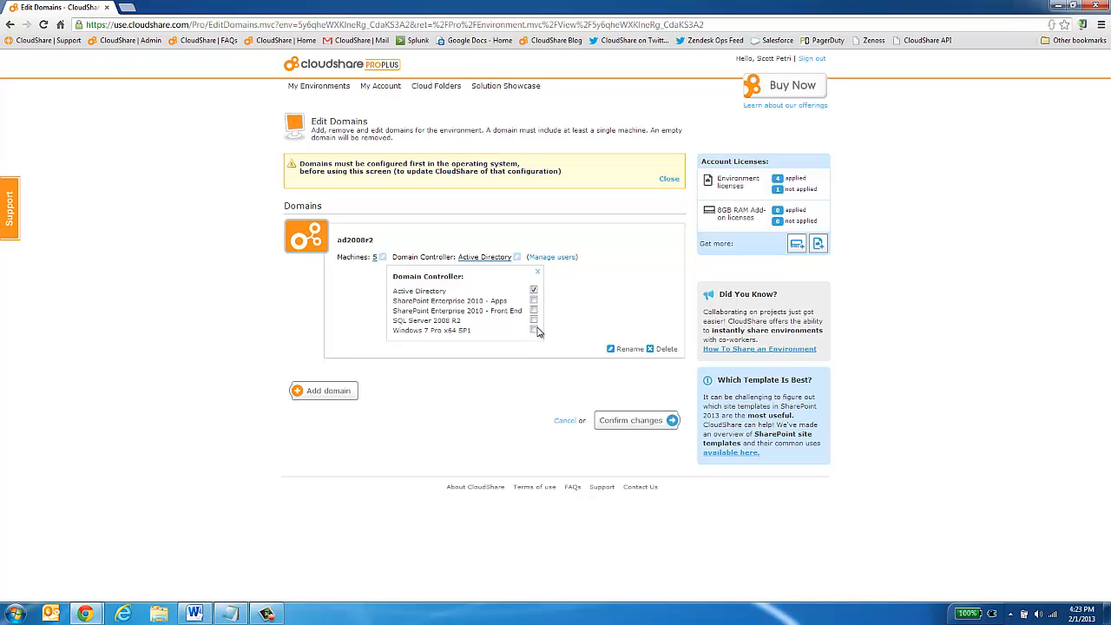
{"action": "left_click", "coordinate": [517, 258]}
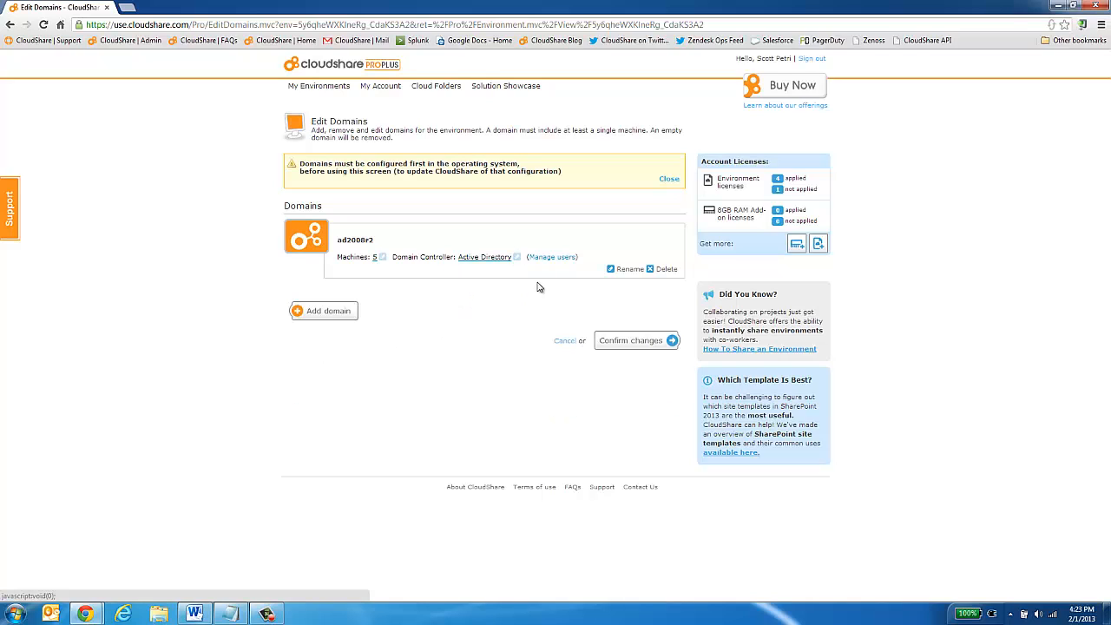
{"action": "left_click", "coordinate": [637, 342]}
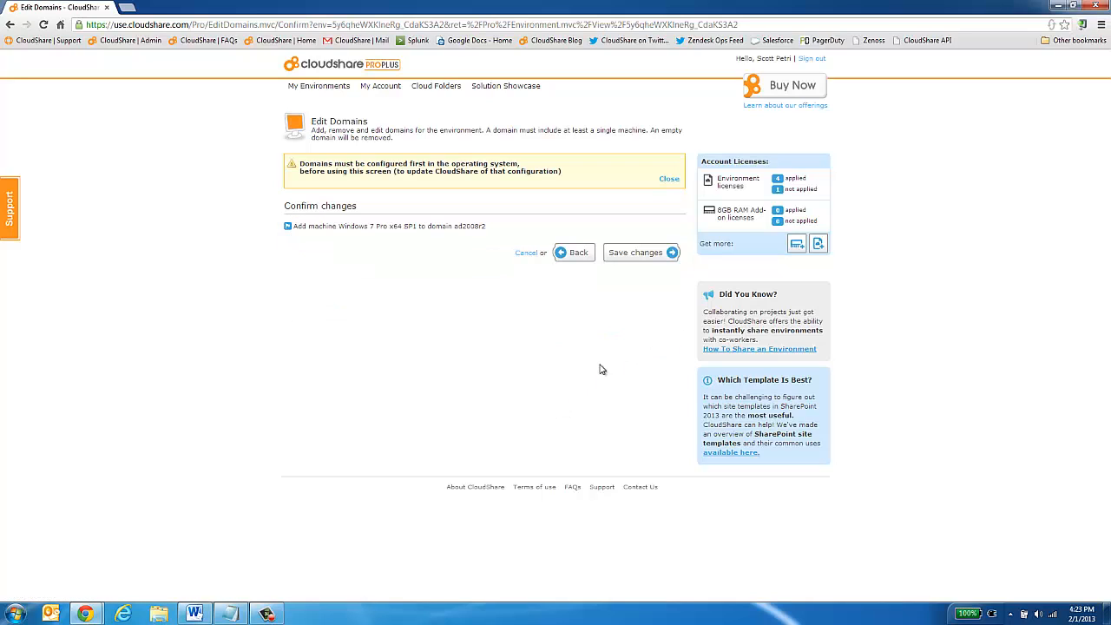
{"action": "left_click", "coordinate": [663, 259]}
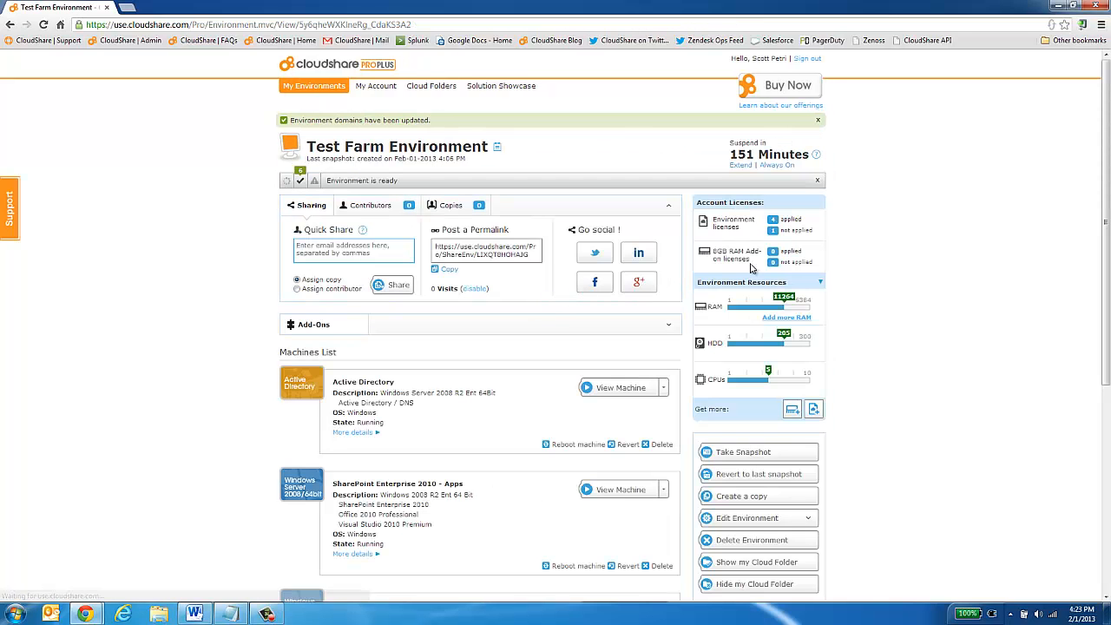
Step: Show the Windows 7 Pro x64 SP1 machine's details and passwords on the environment page and highlight its auto-login setting
{"action": "scroll", "coordinate": [872, 364], "scroll_direction": "down", "scroll_amount": 3}
{"action": "scroll", "coordinate": [875, 383], "scroll_direction": "down", "scroll_amount": 2}
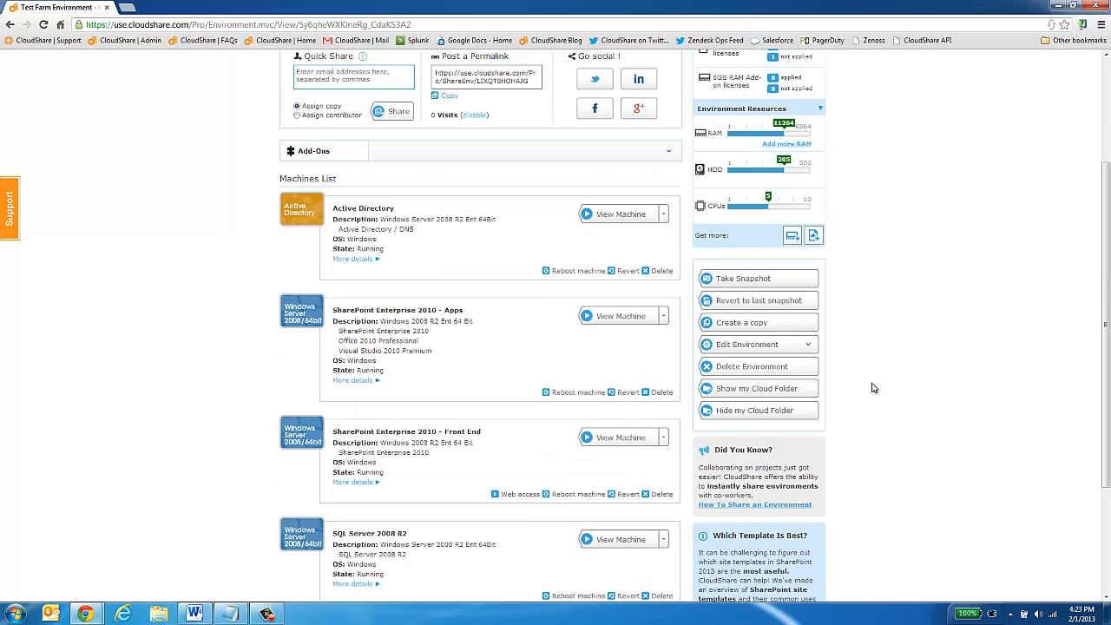
{"action": "scroll", "coordinate": [866, 367], "scroll_direction": "down", "scroll_amount": 1}
{"action": "scroll", "coordinate": [866, 367], "scroll_direction": "down", "scroll_amount": 3}
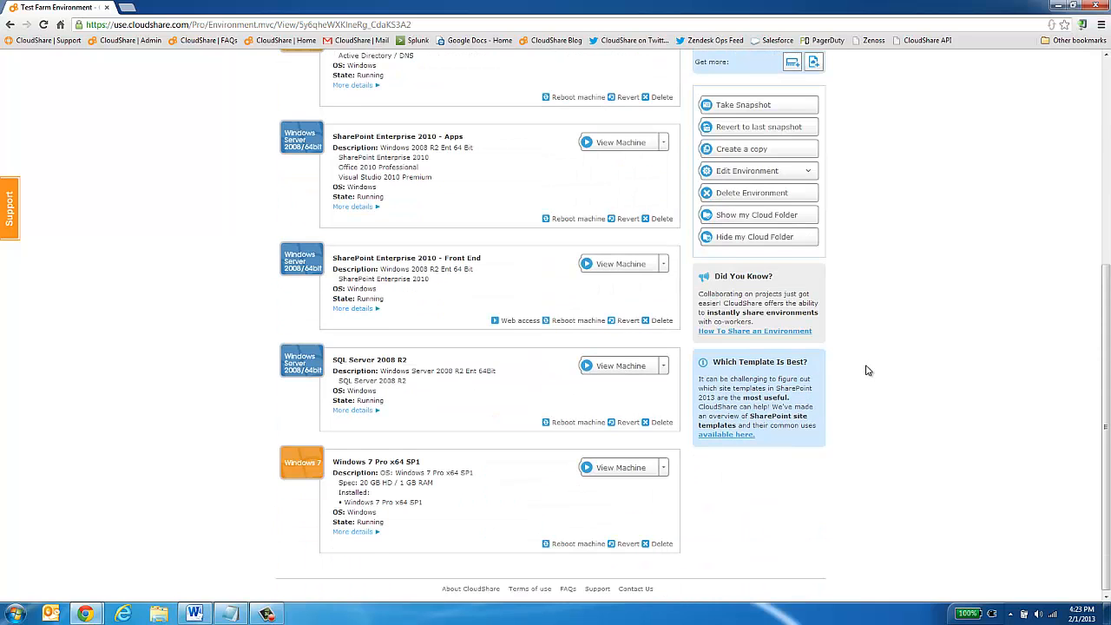
{"action": "left_click", "coordinate": [373, 531]}
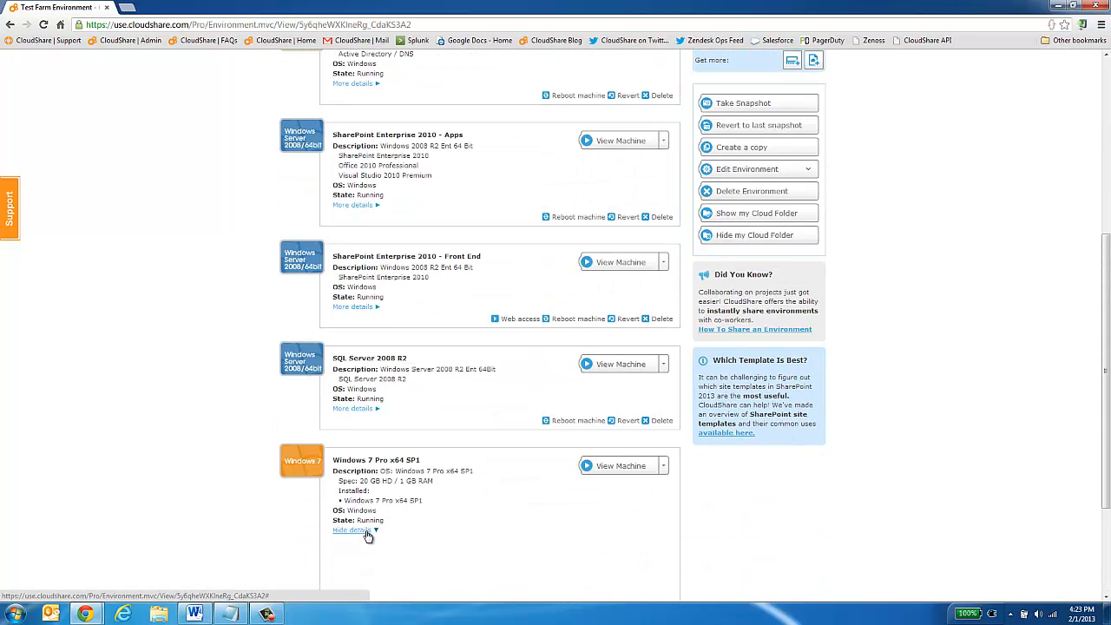
{"action": "scroll", "coordinate": [399, 494], "scroll_direction": "down", "scroll_amount": 4}
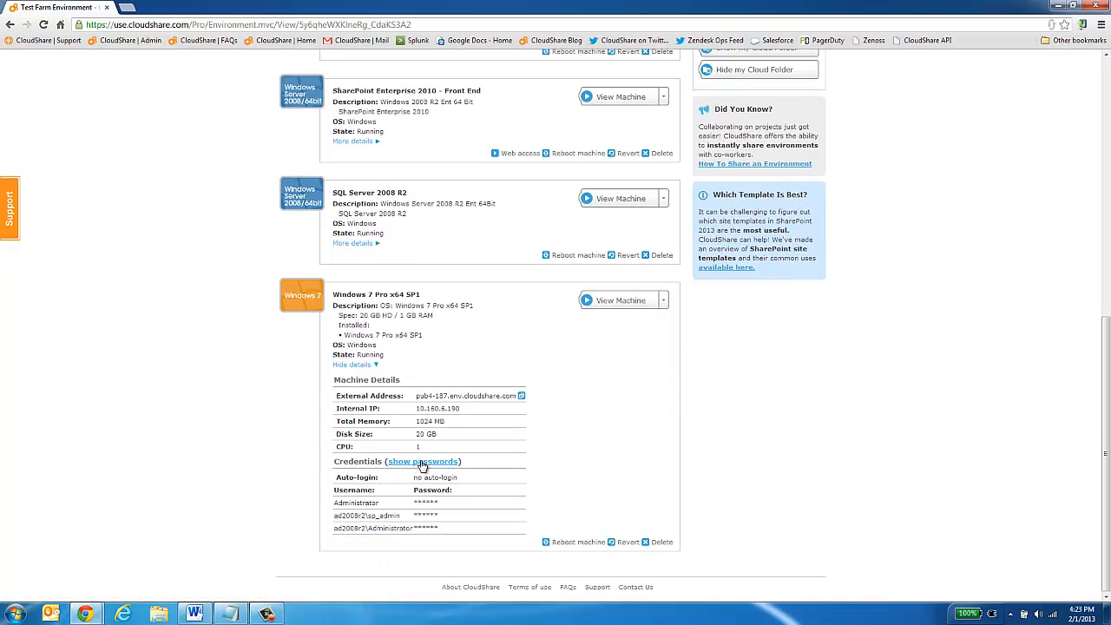
{"action": "left_click", "coordinate": [421, 462]}
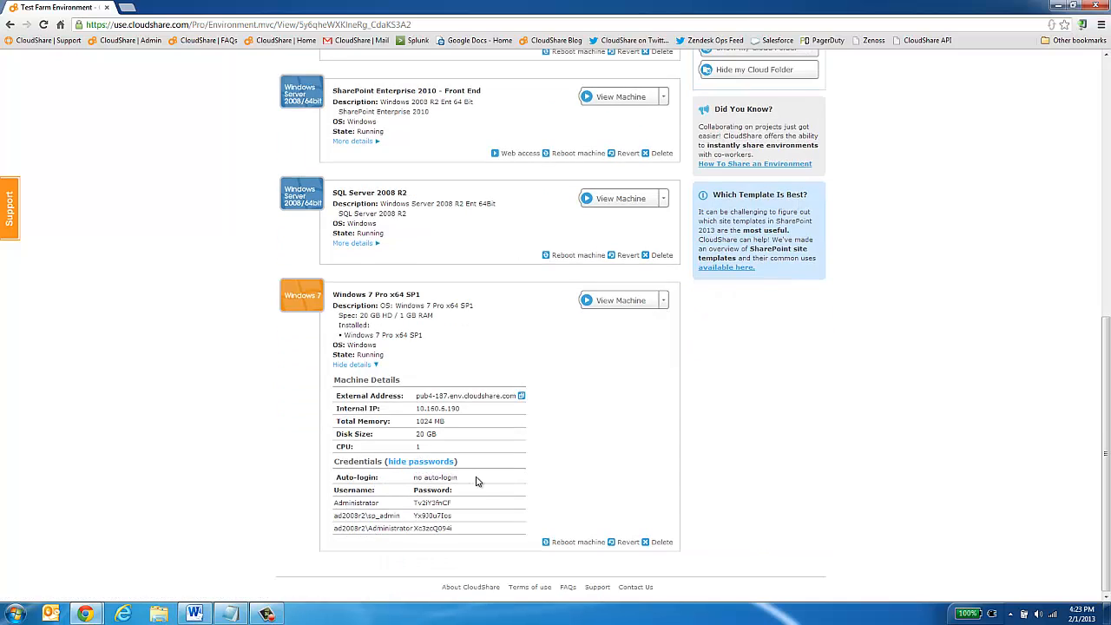
{"action": "left_click_drag", "start_coordinate": [464, 474], "coordinate": [427, 478]}
{"action": "left_click", "coordinate": [767, 477]}
Step: Set the Windows 7 Pro x64 SP1 machine's auto-login user to ad2008r2\Administrator in the environment's users and access settings and save the changes
{"action": "scroll", "coordinate": [781, 482], "scroll_direction": "up", "scroll_amount": 3}
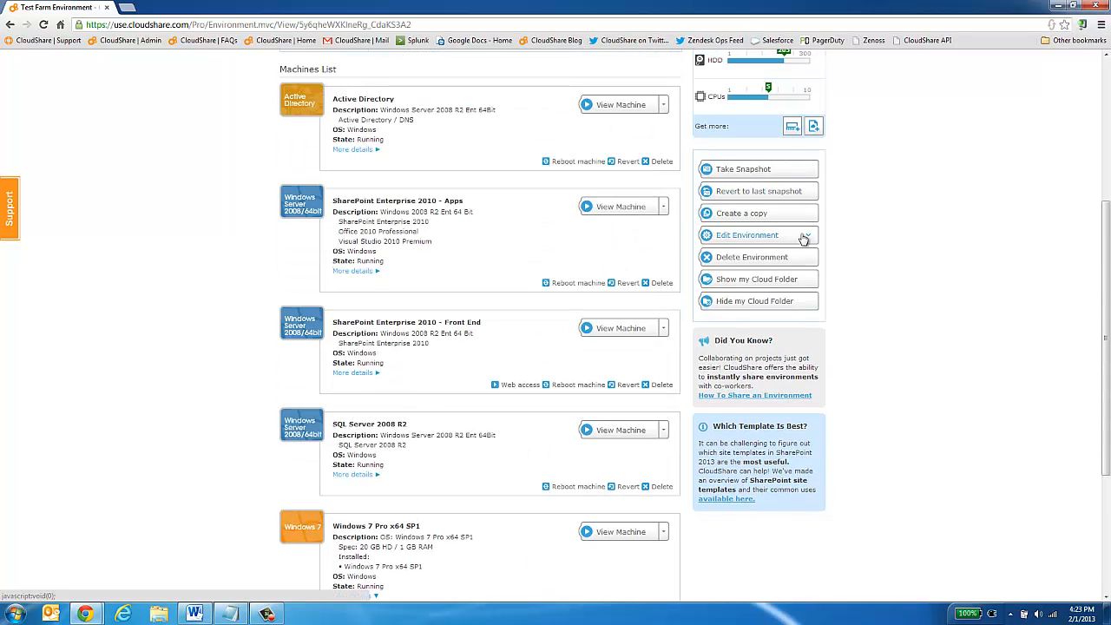
{"action": "left_click", "coordinate": [803, 237]}
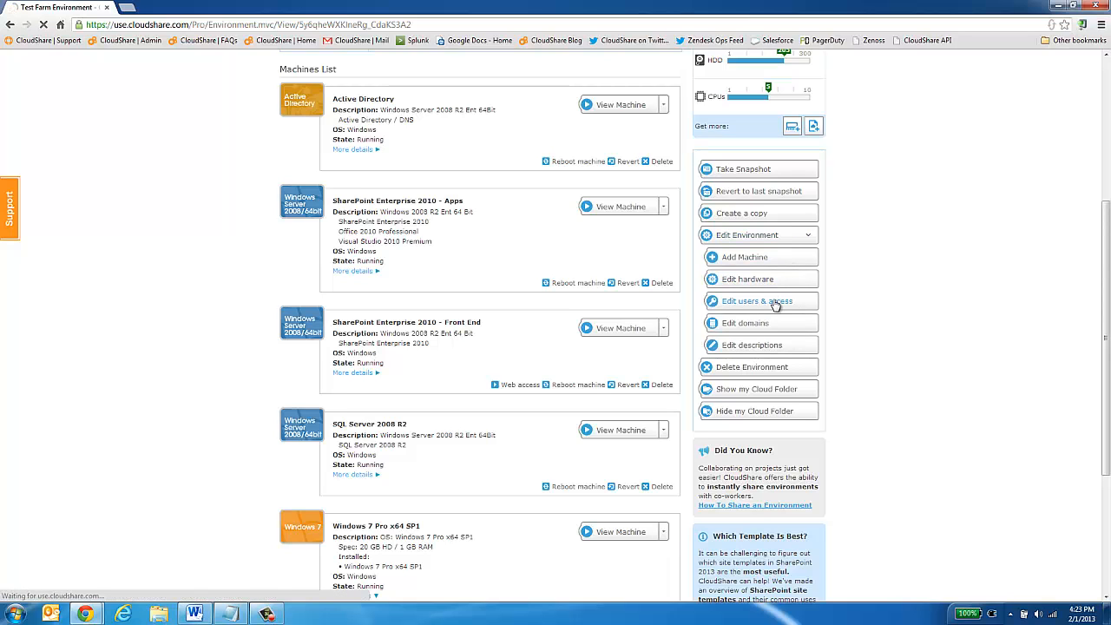
{"action": "left_click", "coordinate": [775, 304]}
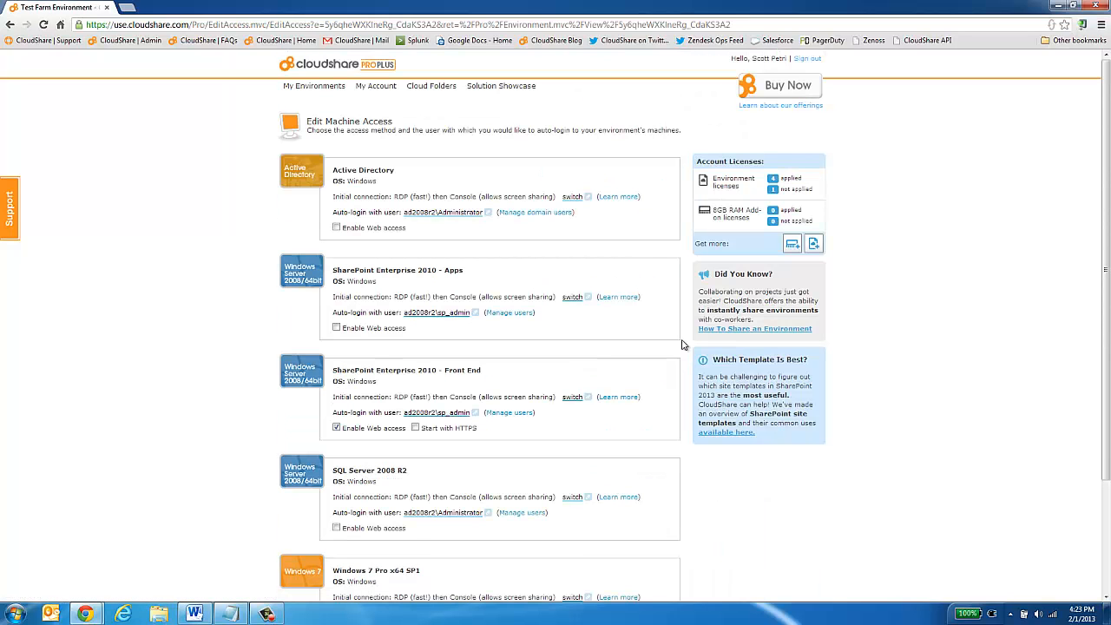
{"action": "scroll", "coordinate": [562, 499], "scroll_direction": "down", "scroll_amount": 3}
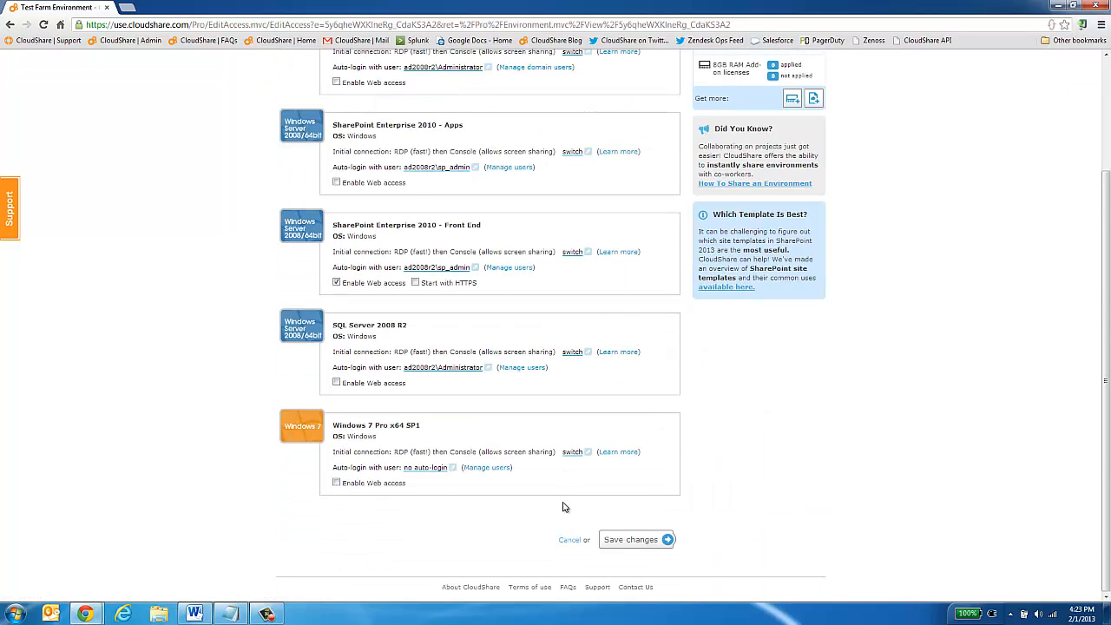
{"action": "left_click", "coordinate": [453, 468]}
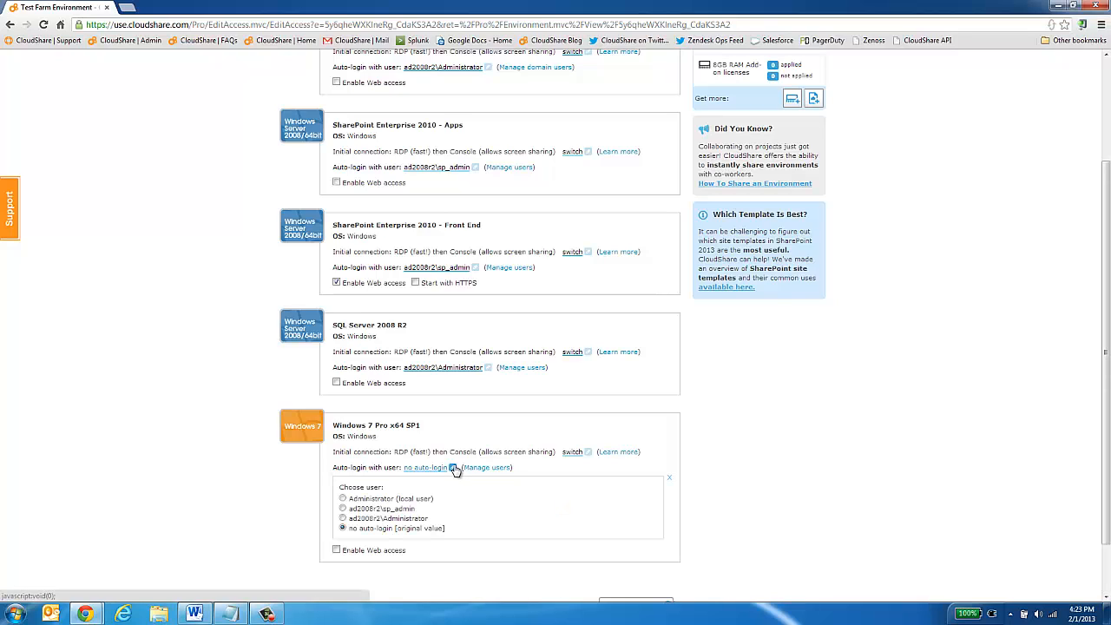
{"action": "left_click", "coordinate": [343, 518]}
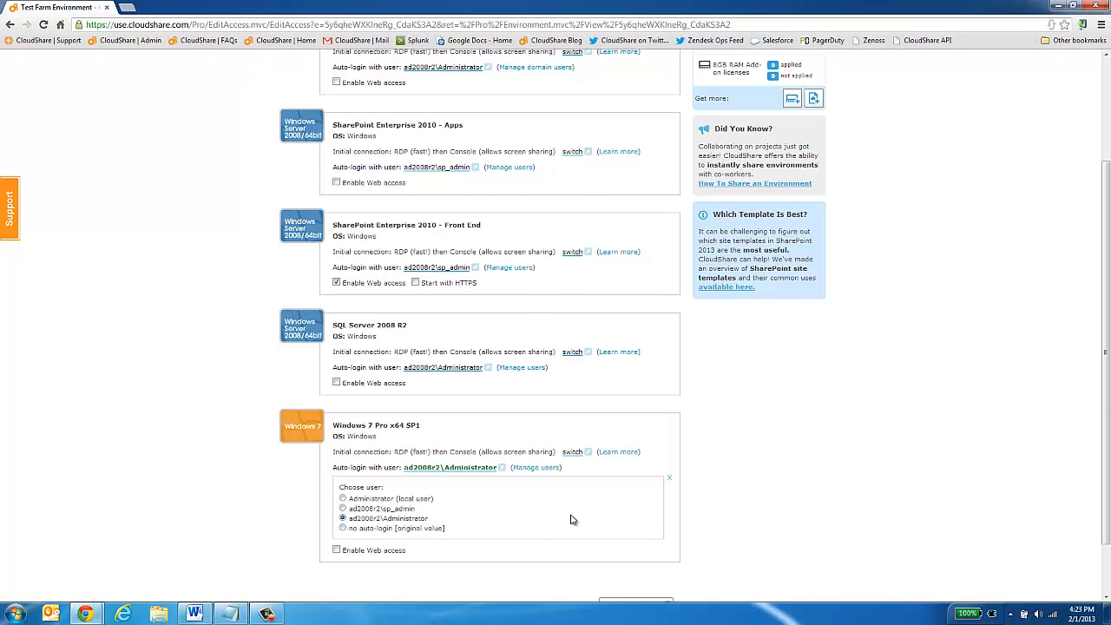
{"action": "scroll", "coordinate": [578, 520], "scroll_direction": "down", "scroll_amount": 1}
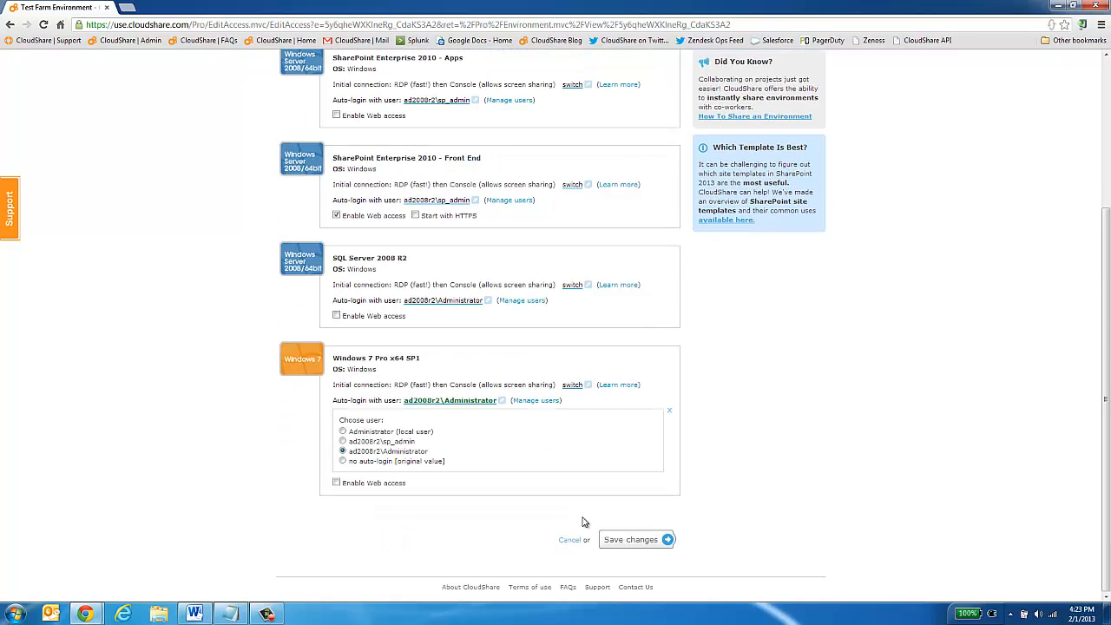
{"action": "left_click", "coordinate": [632, 540]}
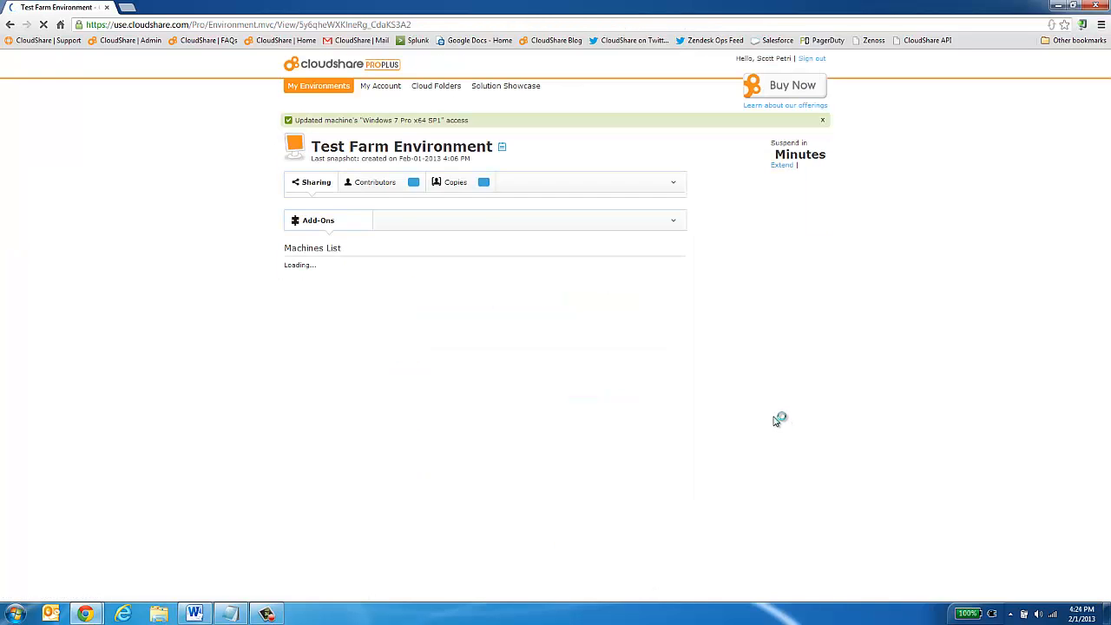
Step: View the Windows 7 Pro x64 SP1 machine and switch its connection from Console to RDP
{"action": "scroll", "coordinate": [682, 468], "scroll_direction": "down", "scroll_amount": 1}
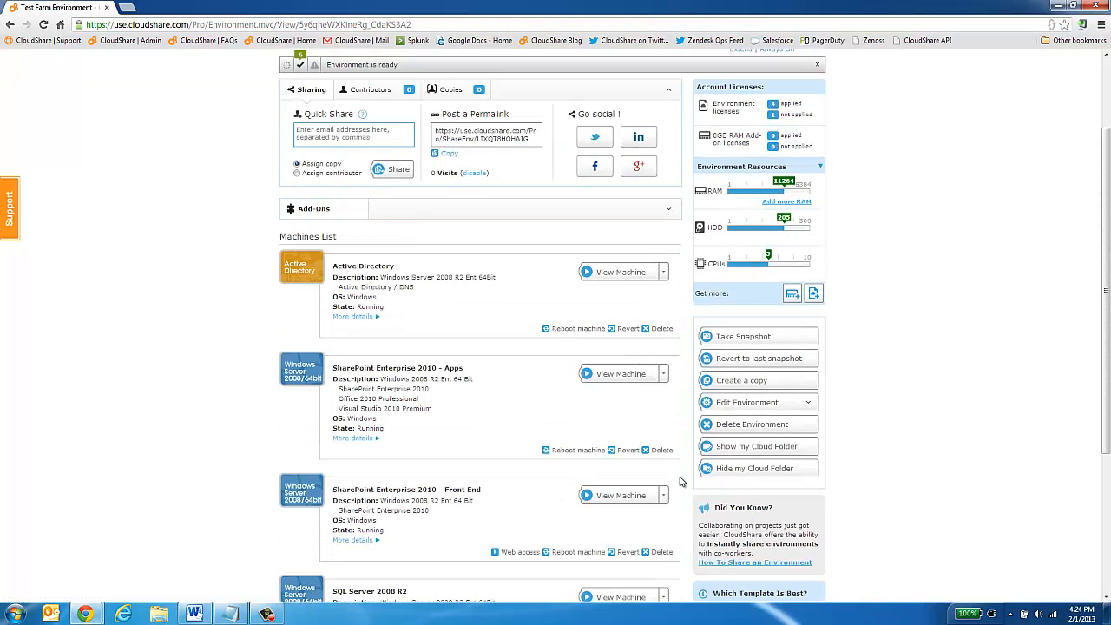
{"action": "scroll", "coordinate": [682, 483], "scroll_direction": "down", "scroll_amount": 2}
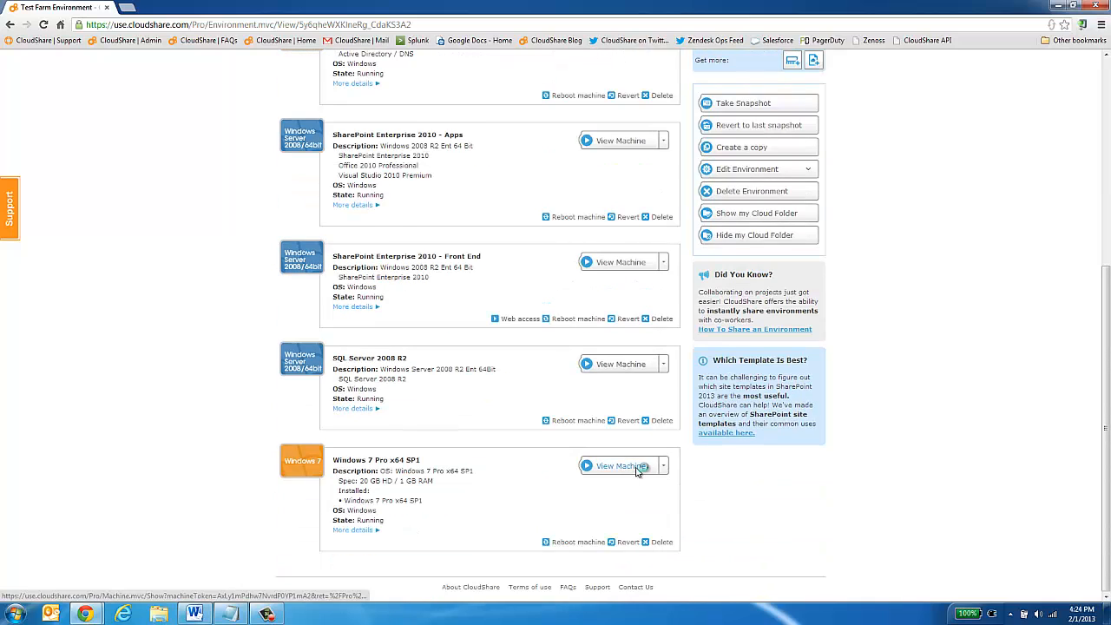
{"action": "left_click", "coordinate": [636, 467]}
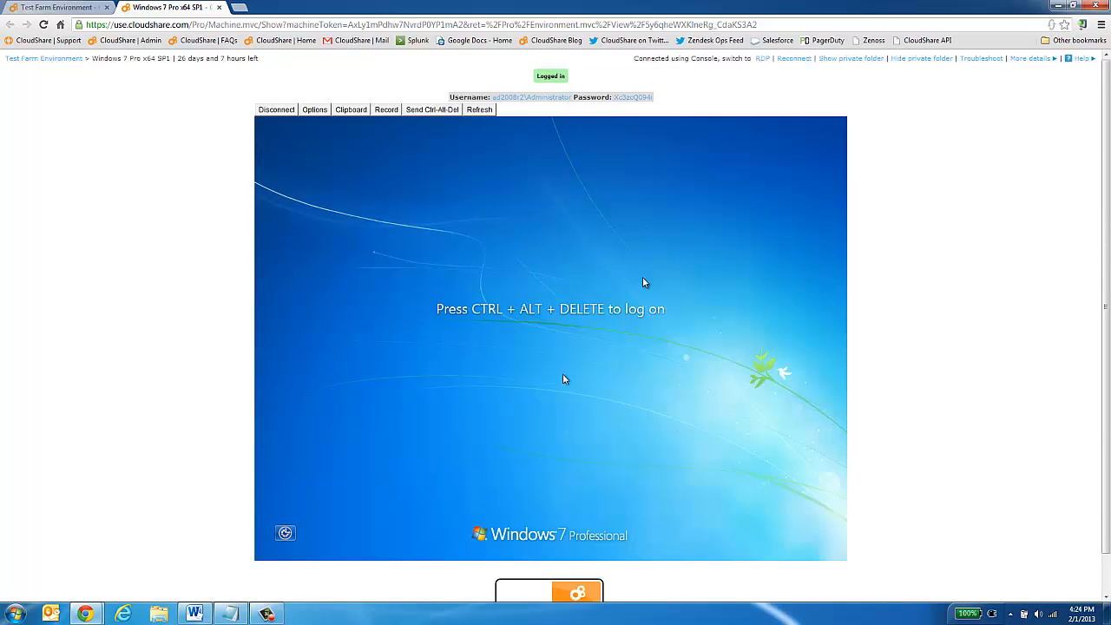
{"action": "left_click", "coordinate": [764, 59]}
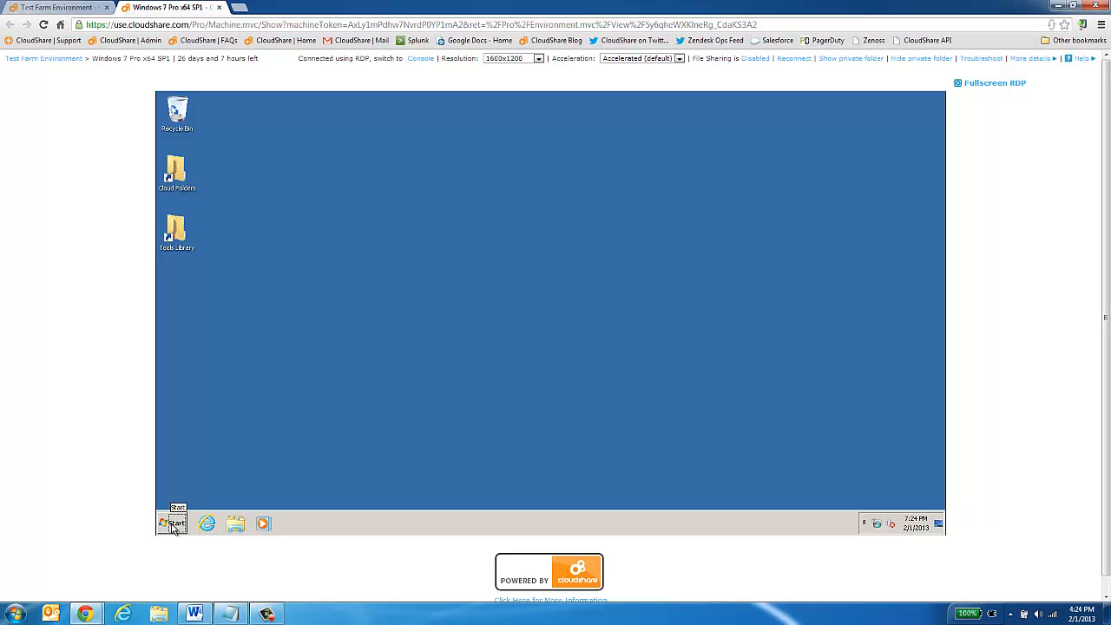
Step: Show the Windows 7 machine's system properties to check its computer name and domain membership
{"action": "left_click", "coordinate": [174, 525]}
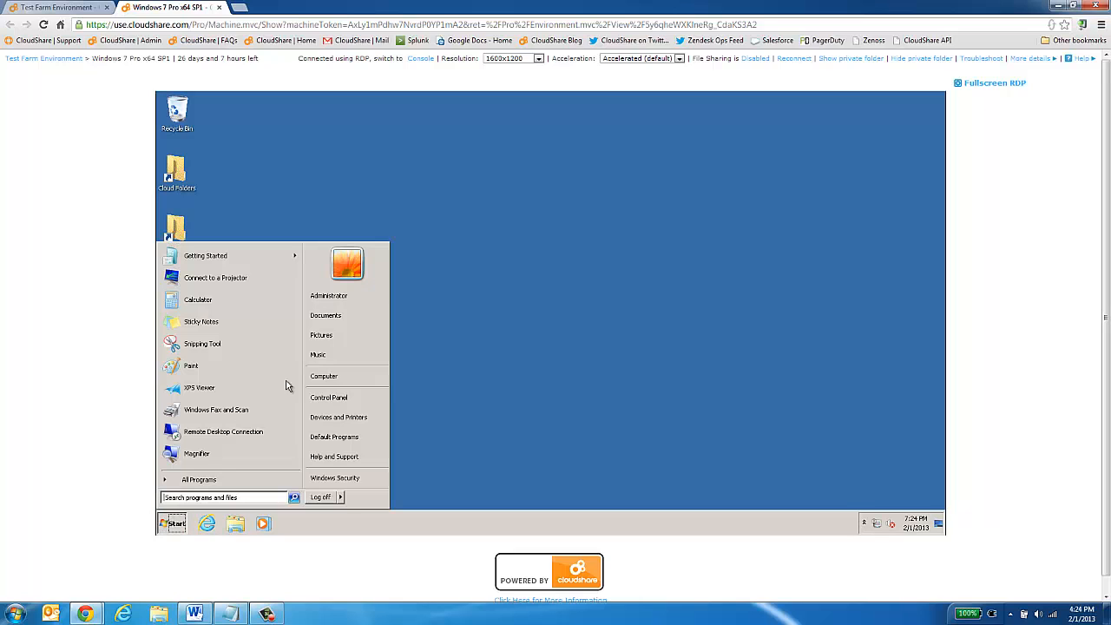
{"action": "right_click", "coordinate": [329, 375]}
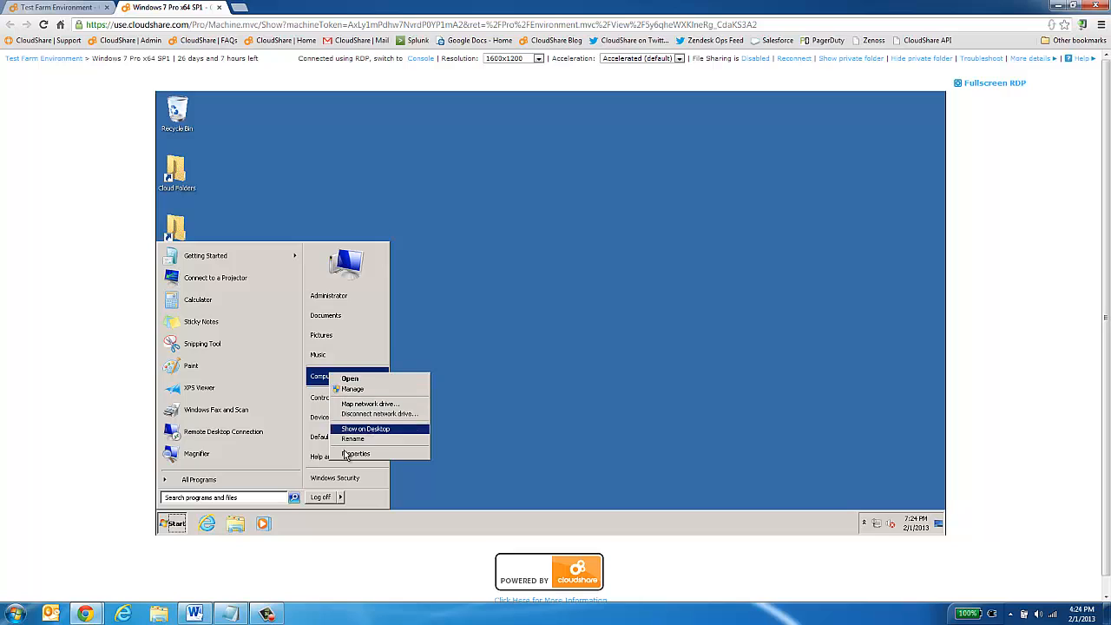
{"action": "left_click", "coordinate": [347, 453]}
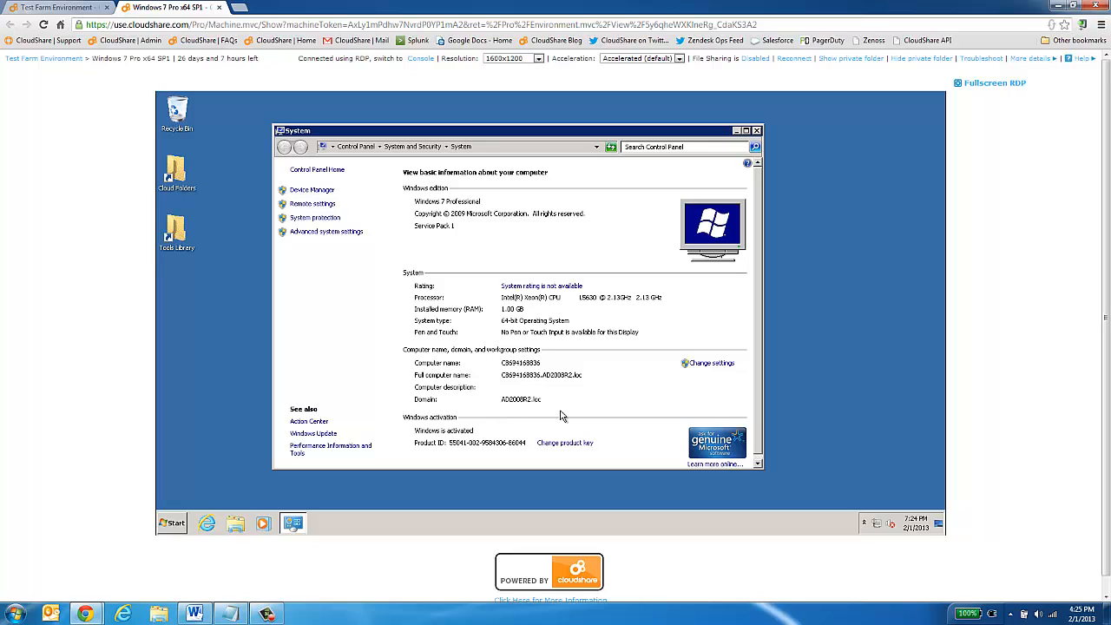
Step: Check the machine's network connection in the Network and Sharing Center, and close the opened windows and the machine's view
{"action": "left_click", "coordinate": [878, 523]}
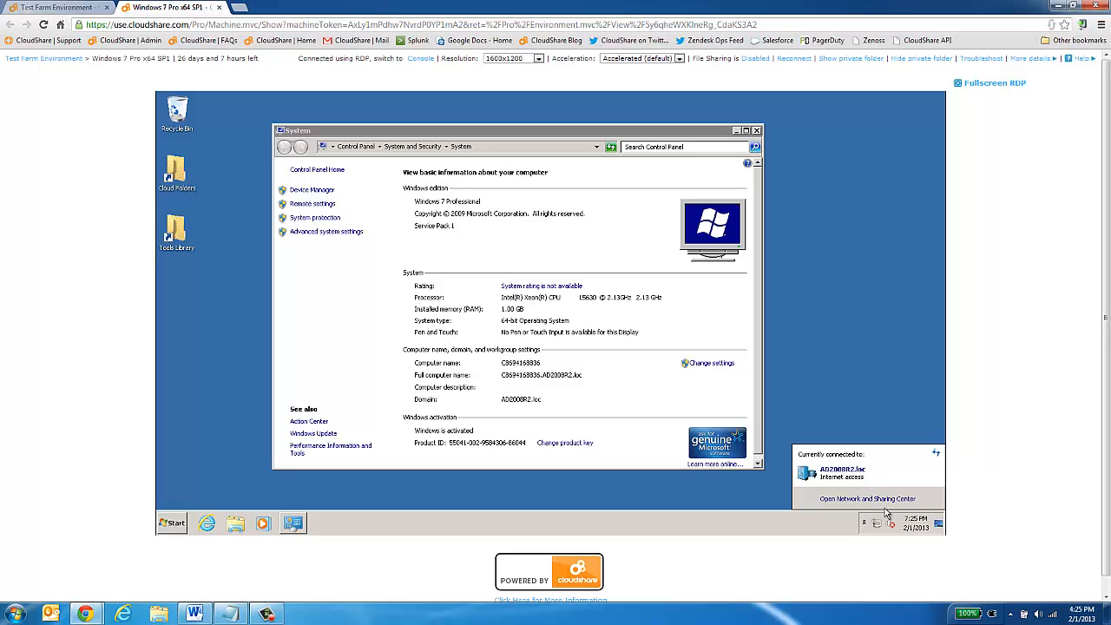
{"action": "left_click", "coordinate": [887, 501]}
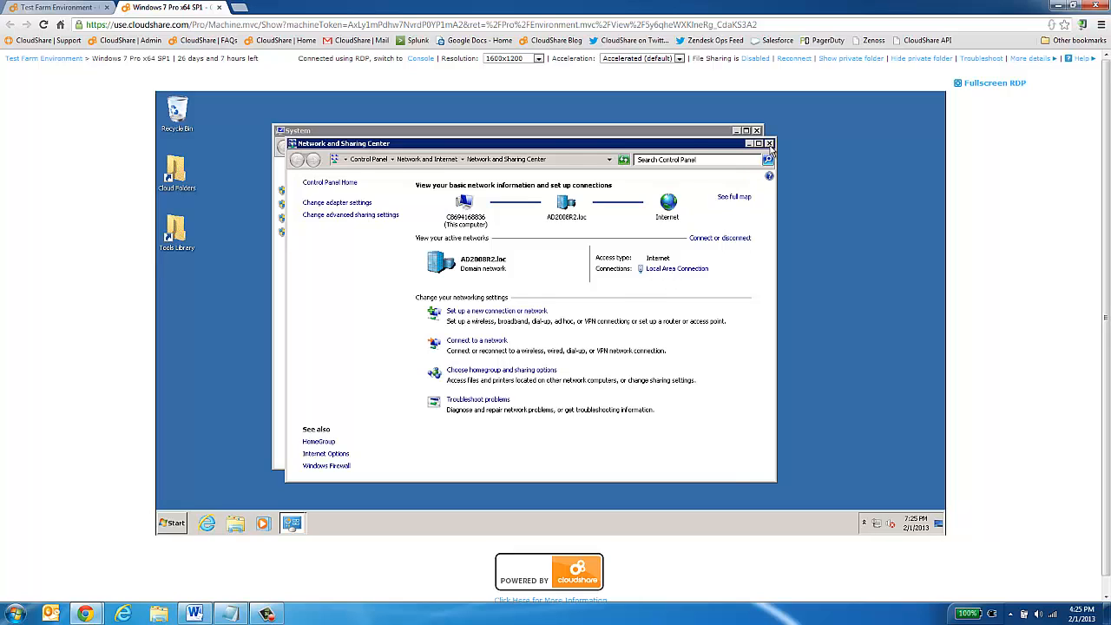
{"action": "left_click", "coordinate": [769, 143]}
{"action": "left_click", "coordinate": [756, 131]}
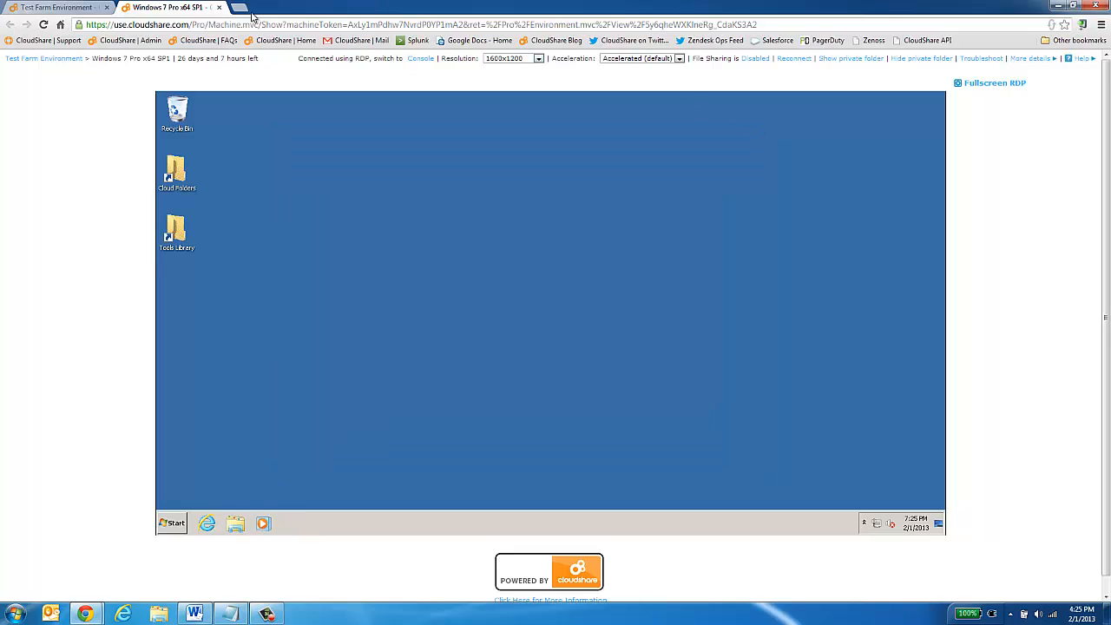
{"action": "left_click", "coordinate": [219, 7]}
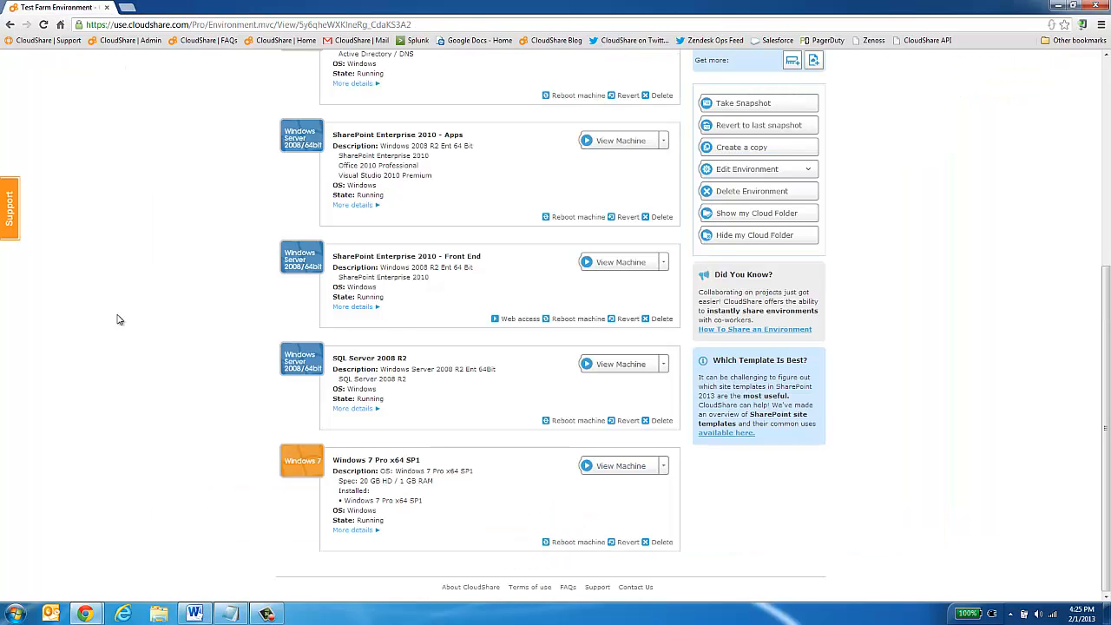
Step: Collapse the environment's sharing section, dismiss the access update notice, and take a snapshot of Test Farm Environment with the suggested name
{"action": "scroll", "coordinate": [143, 399], "scroll_direction": "up", "scroll_amount": 5}
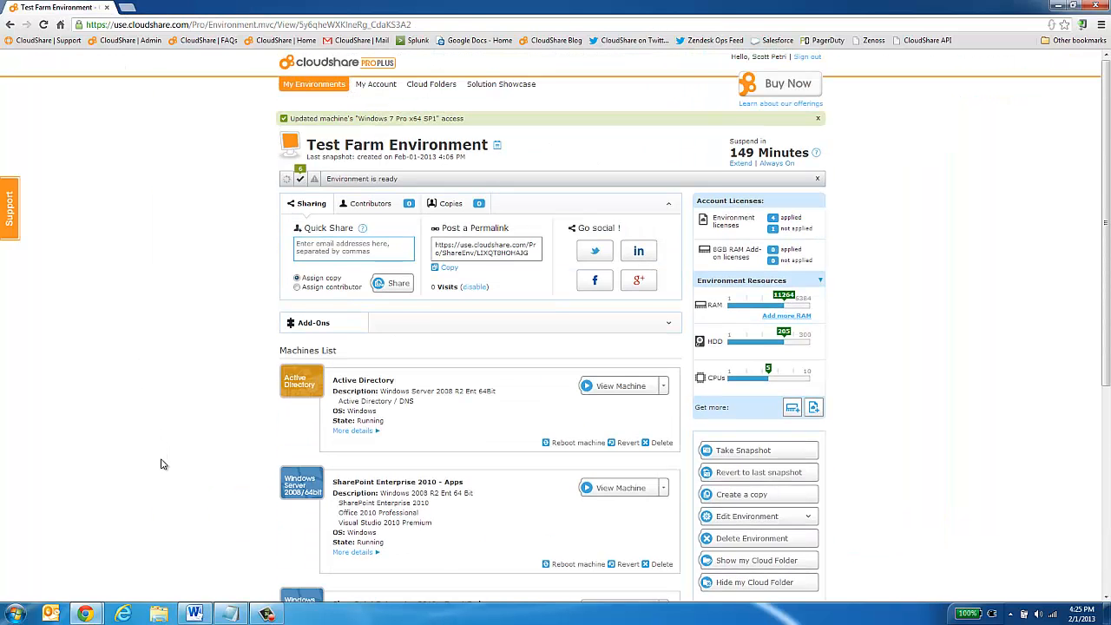
{"action": "left_click", "coordinate": [668, 204]}
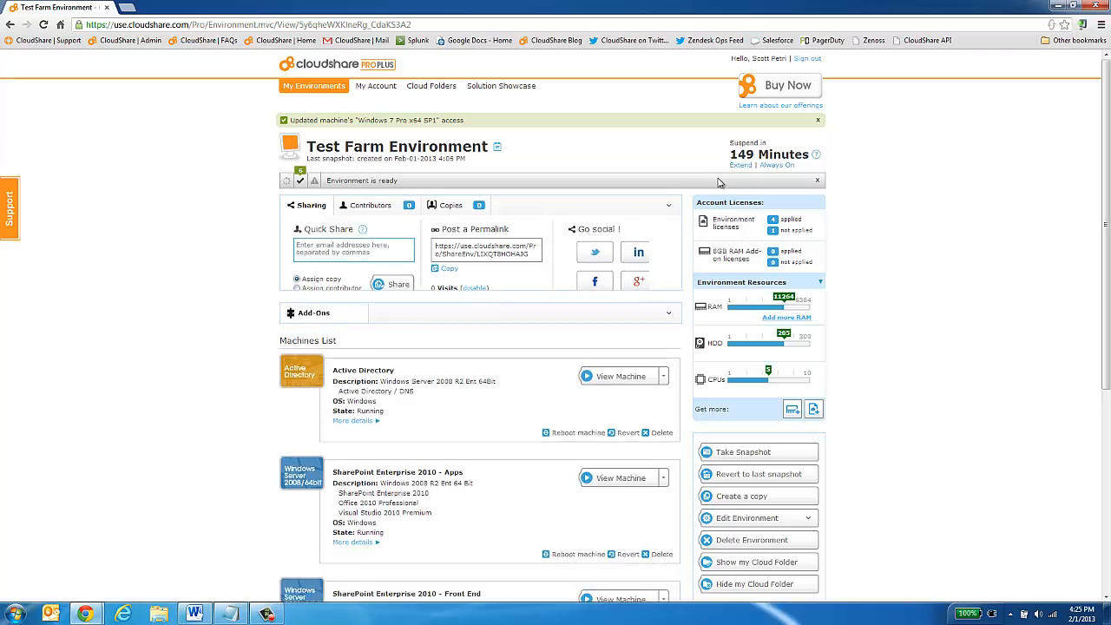
{"action": "left_click", "coordinate": [817, 120]}
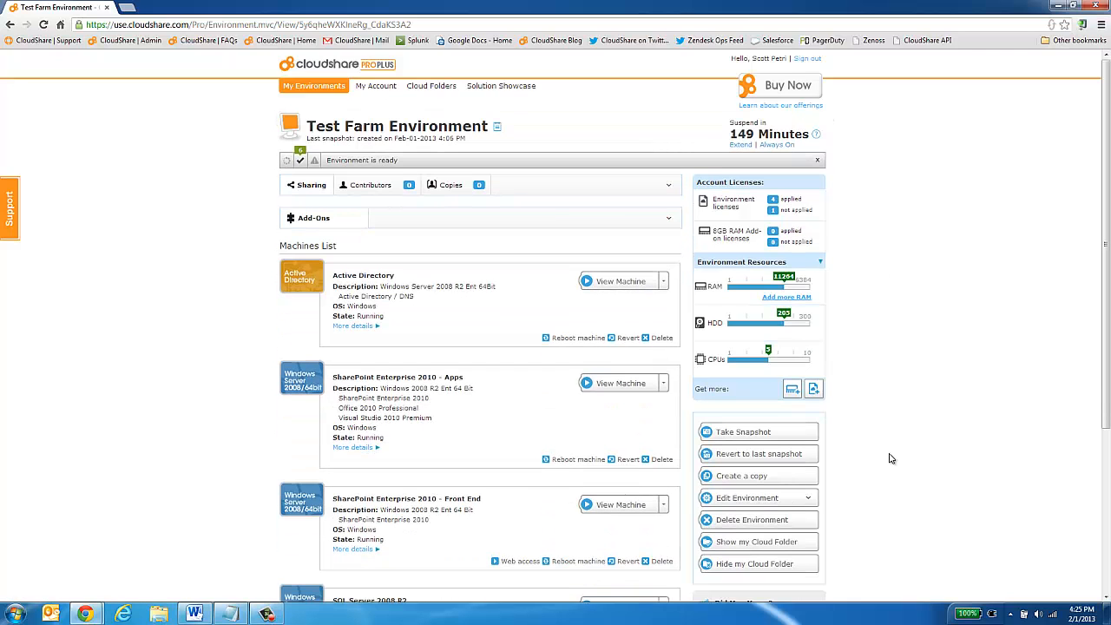
{"action": "left_click", "coordinate": [792, 435]}
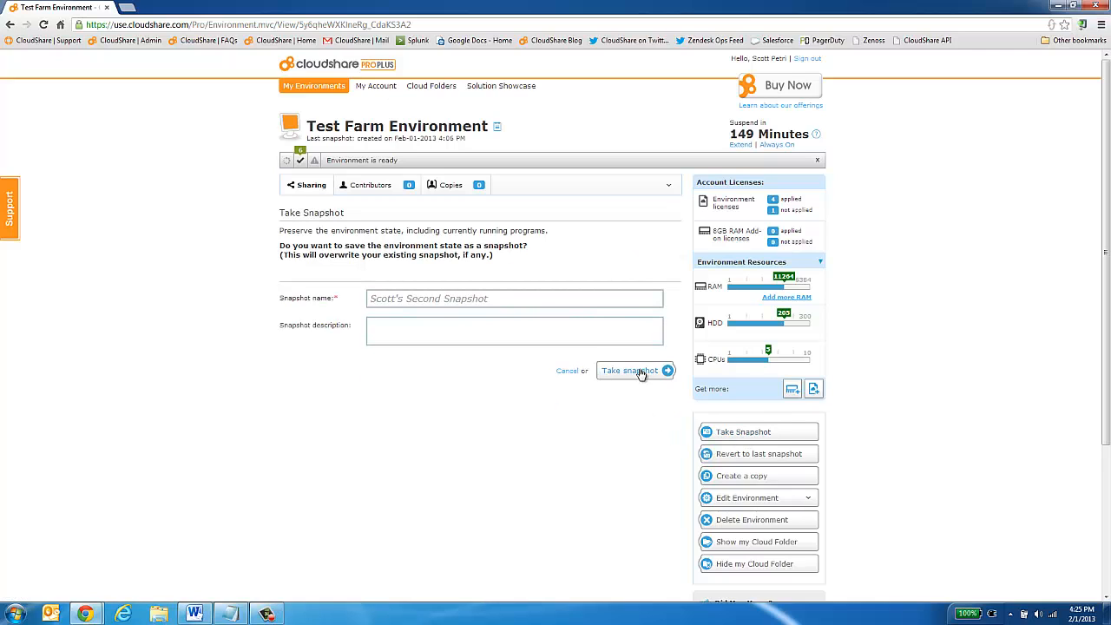
{"action": "left_click", "coordinate": [641, 372]}
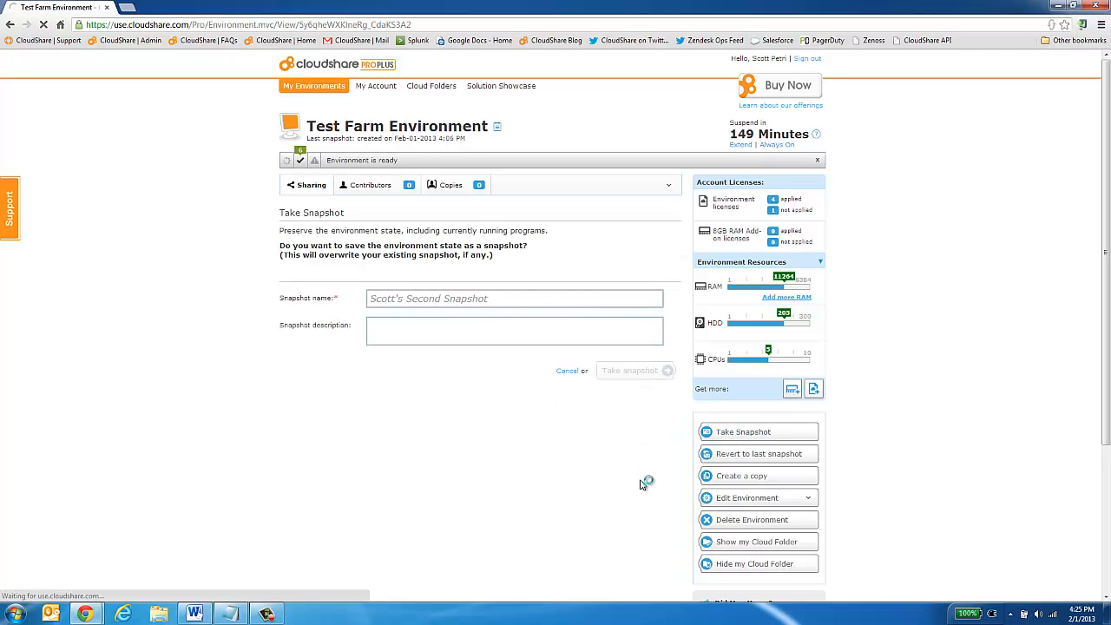